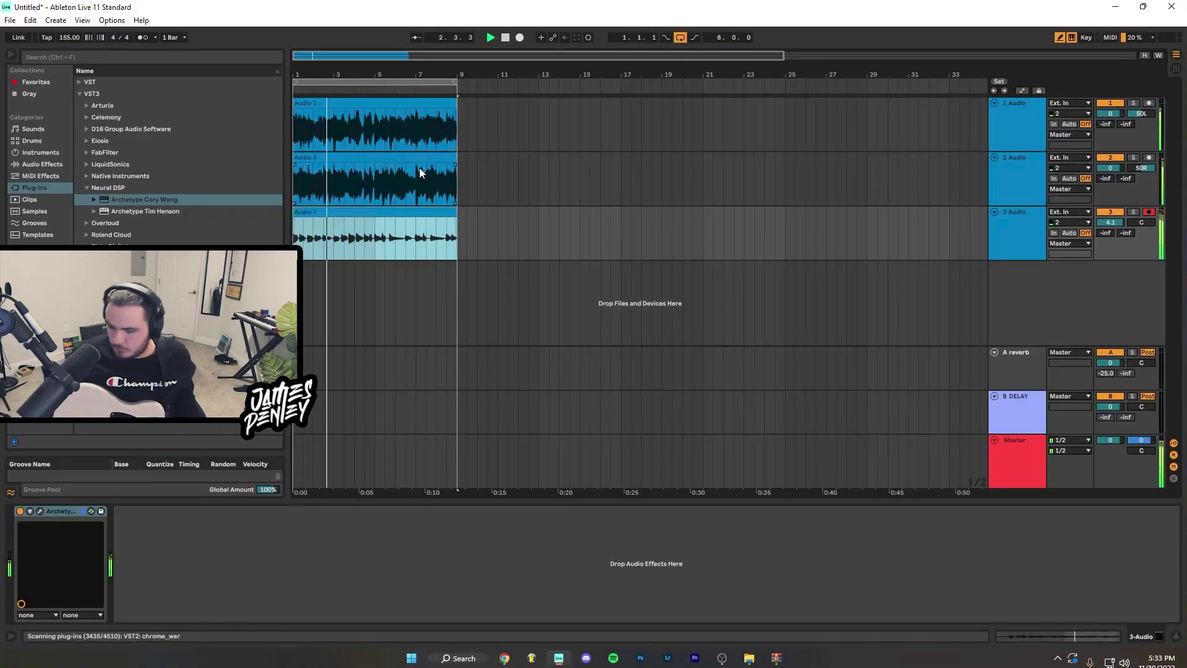
- Toggle the metronome and open the Audio 7 clip on track 3
{"action": "left_click", "coordinate": [143, 37]}
{"action": "left_click", "coordinate": [368, 214]}
{"action": "double_click", "coordinate": [368, 214]}
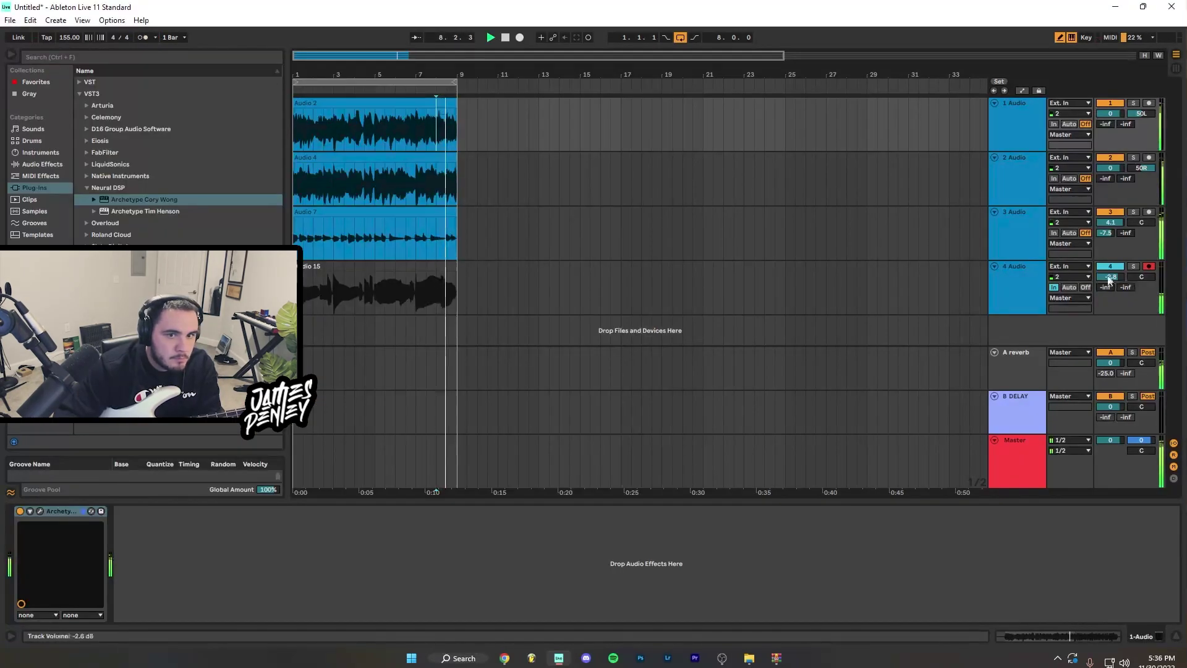
- Start playback and set the volume of track 4 to -2.7 dB
{"action": "key", "text": "space"}
{"action": "left_click_drag", "start_coordinate": [1110, 276], "coordinate": [1110, 274]}
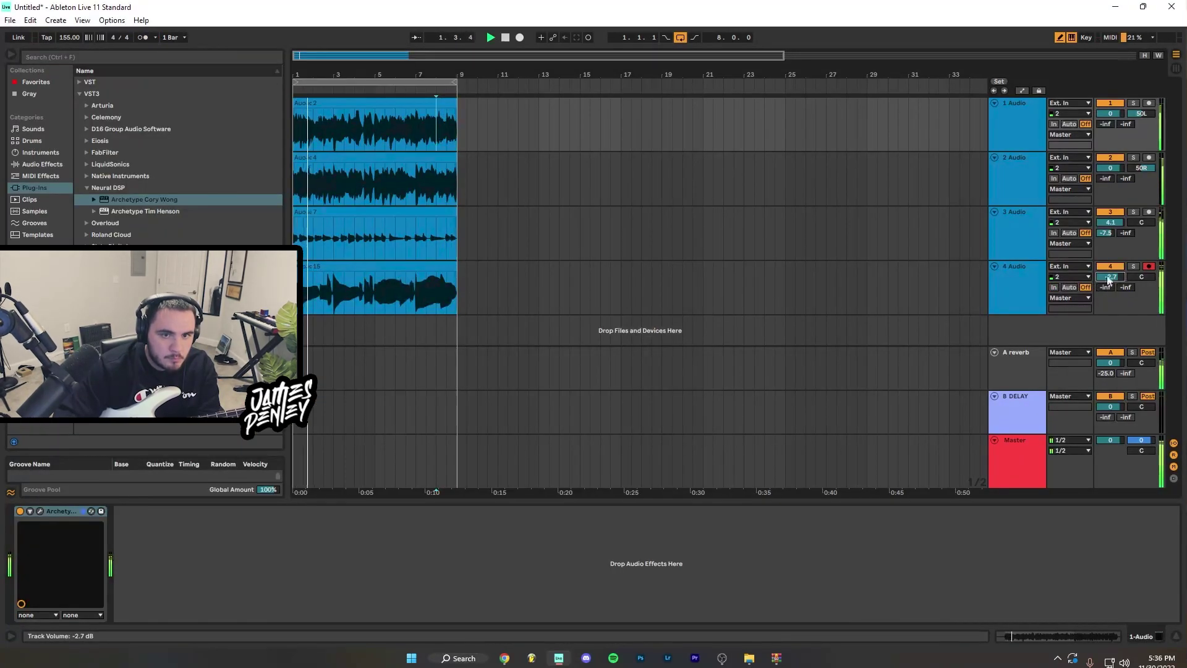
{"action": "key", "text": "ctrl+s"}
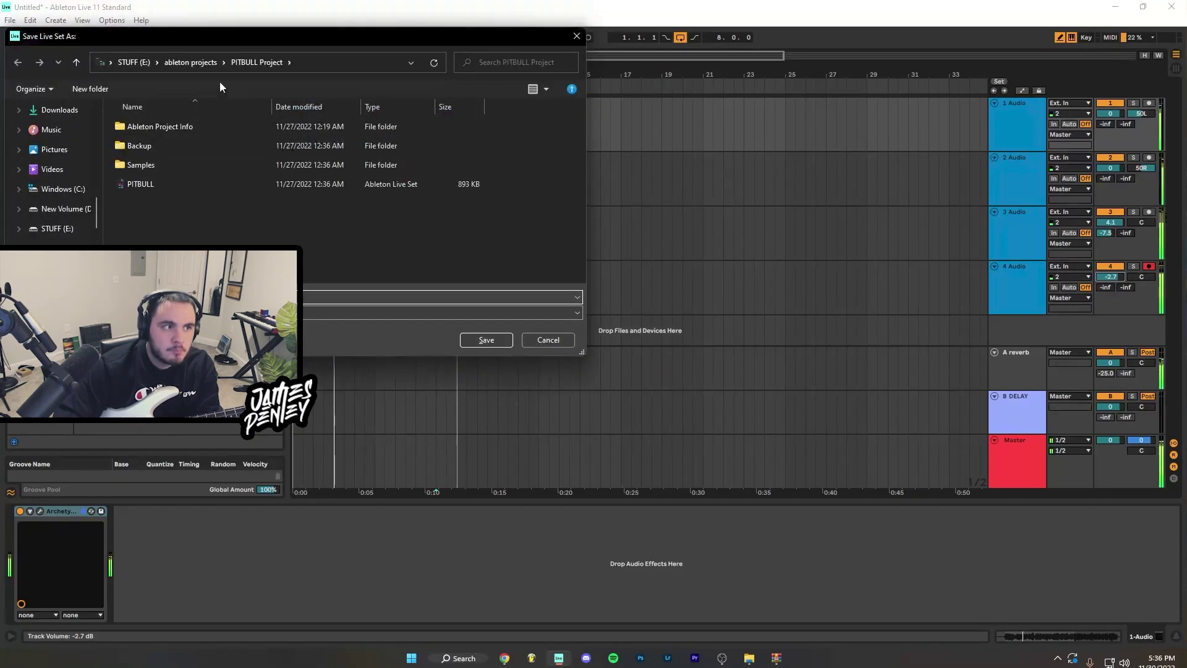
{"action": "key", "text": "Escape"}
- Insert a new audio track below track 4
{"action": "left_click", "coordinate": [433, 275]}
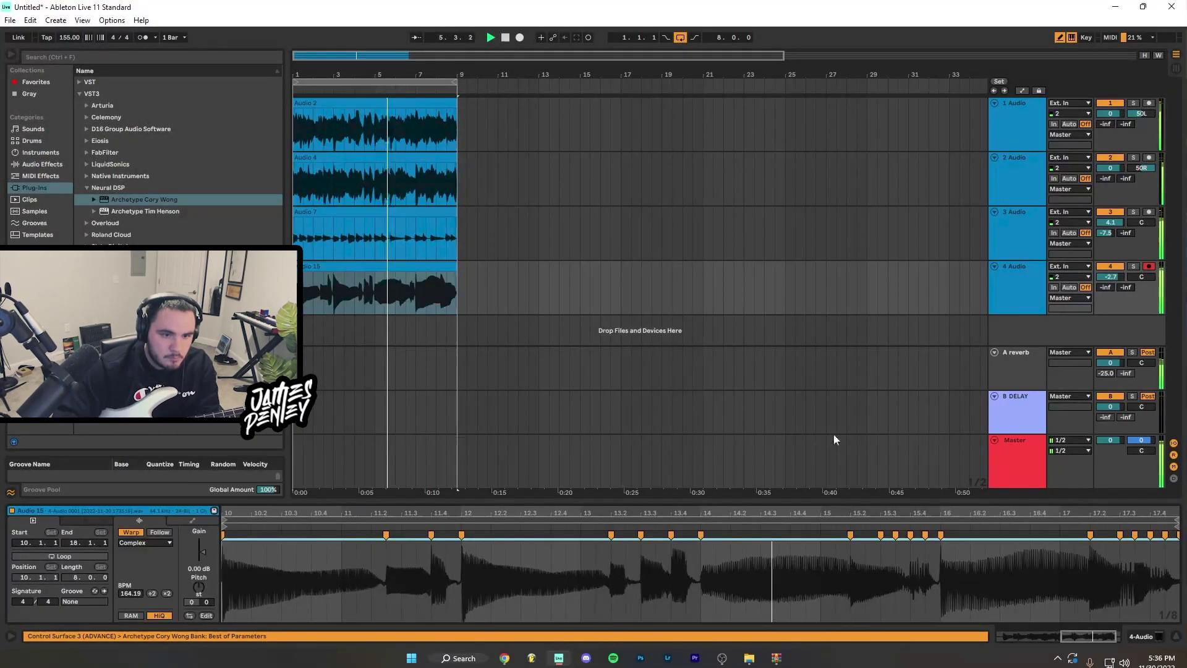
{"action": "left_click", "coordinate": [1030, 303]}
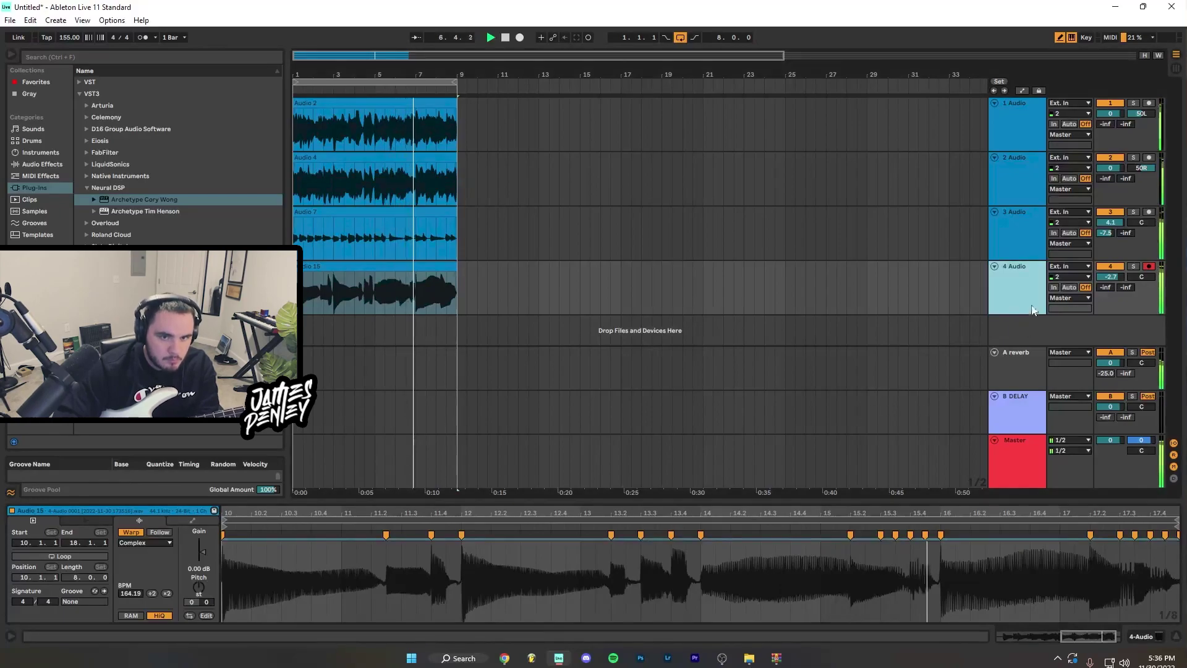
{"action": "key", "text": "ctrl+t"}
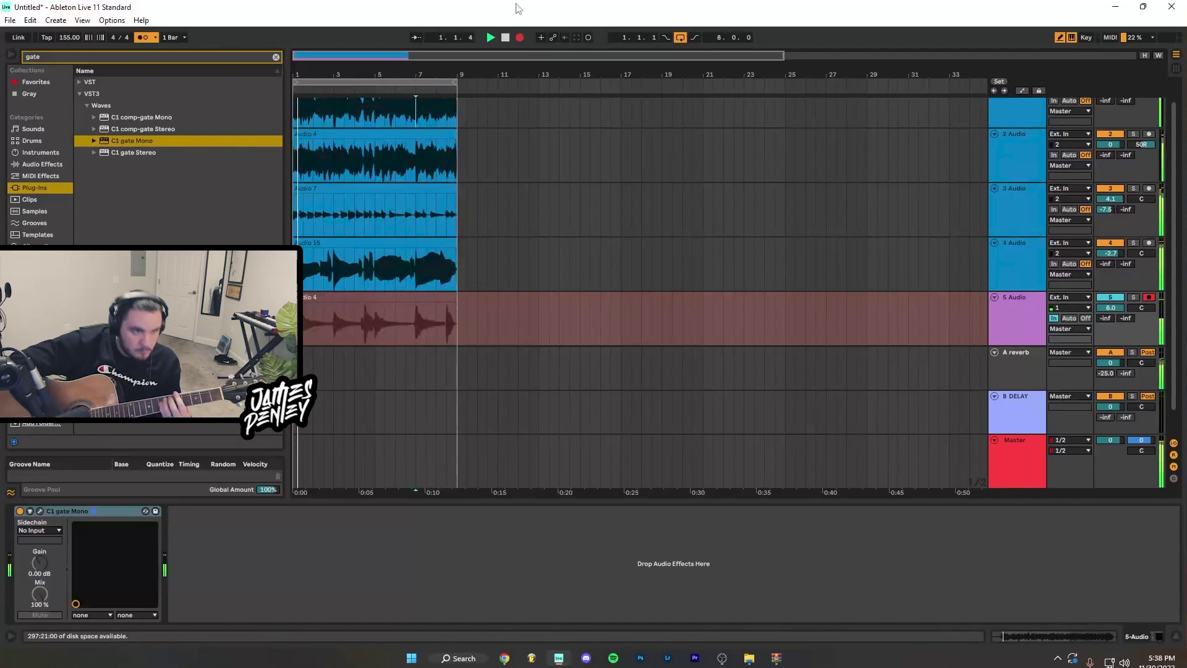
- Stop the recording on track 5, and start recording on the armed TruePianos track
{"action": "key", "text": "space"}
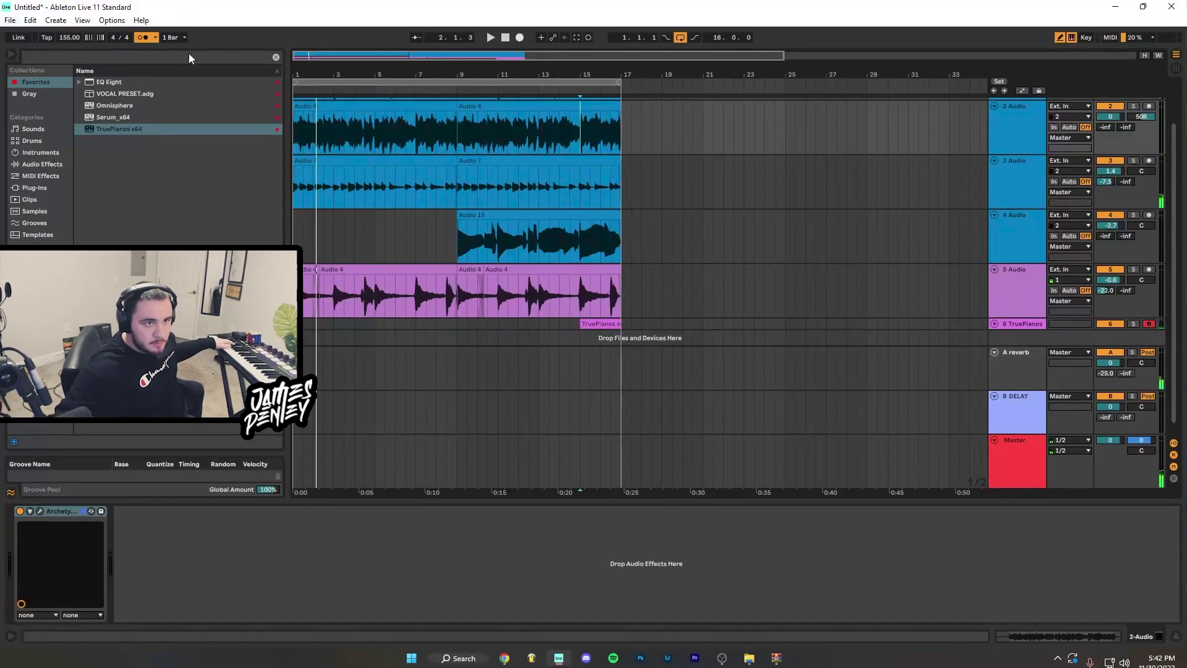
{"action": "left_click", "coordinate": [519, 38]}
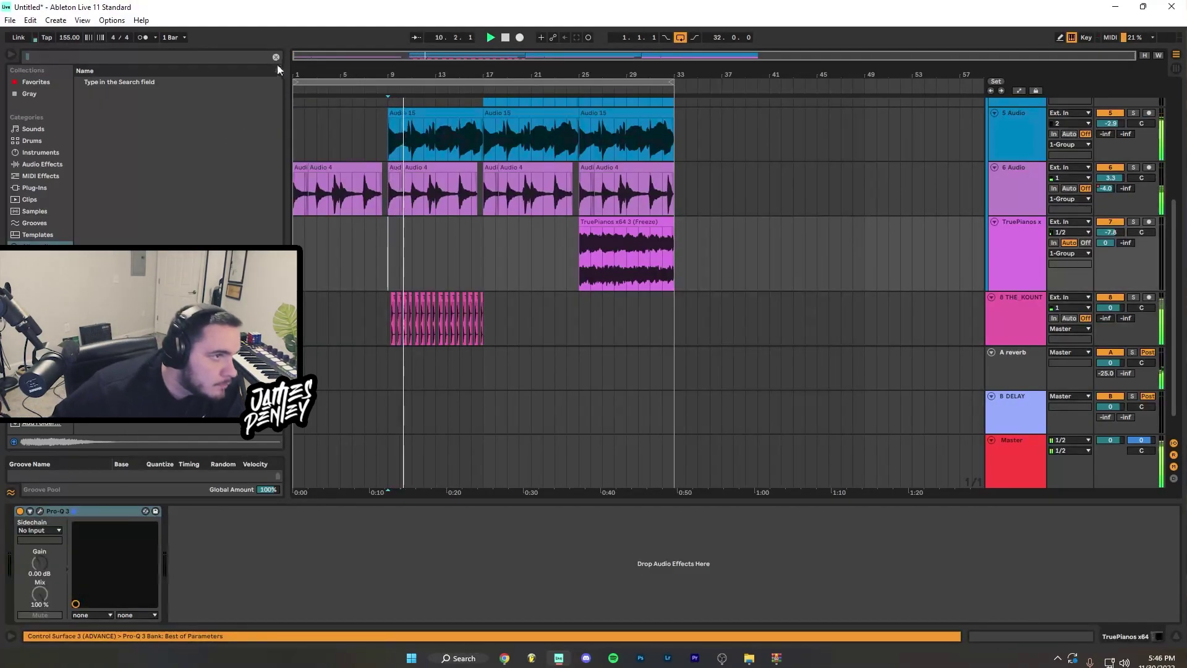
- Clear the browser search and add the THE_KOUNT_snare_soul sample on a new track below the textured snare, at bar 11
{"action": "left_click", "coordinate": [277, 57]}
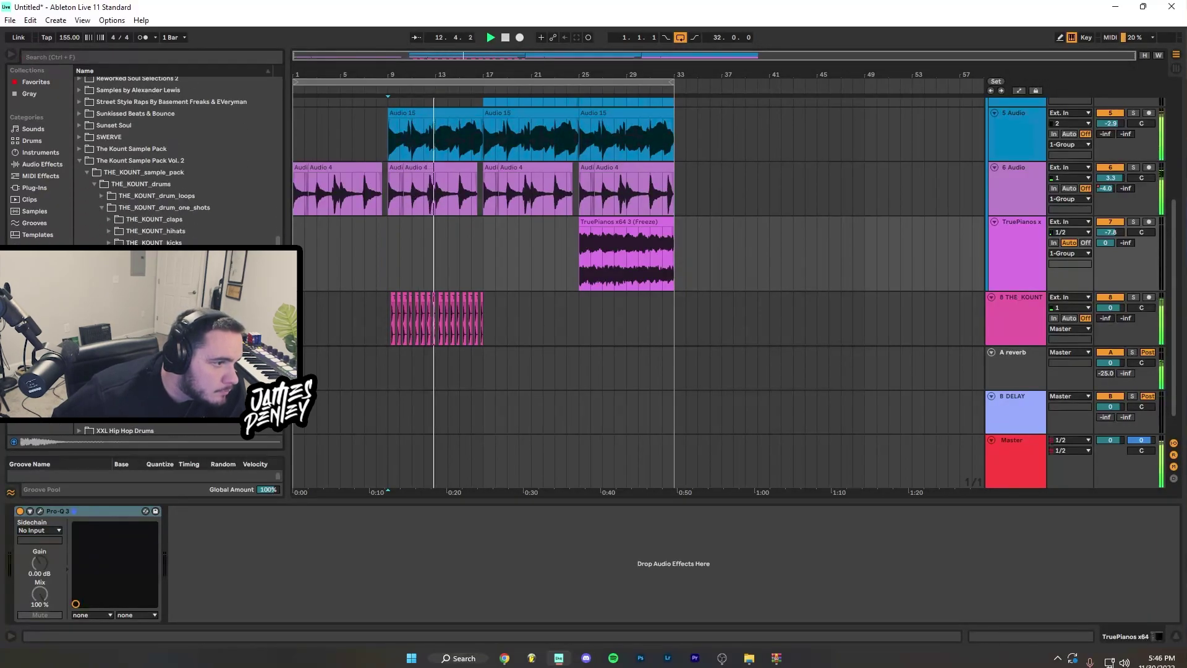
{"action": "key", "text": "plus"}
{"action": "key", "text": "plus"}
{"action": "left_click_drag", "start_coordinate": [155, 340], "coordinate": [637, 339]}
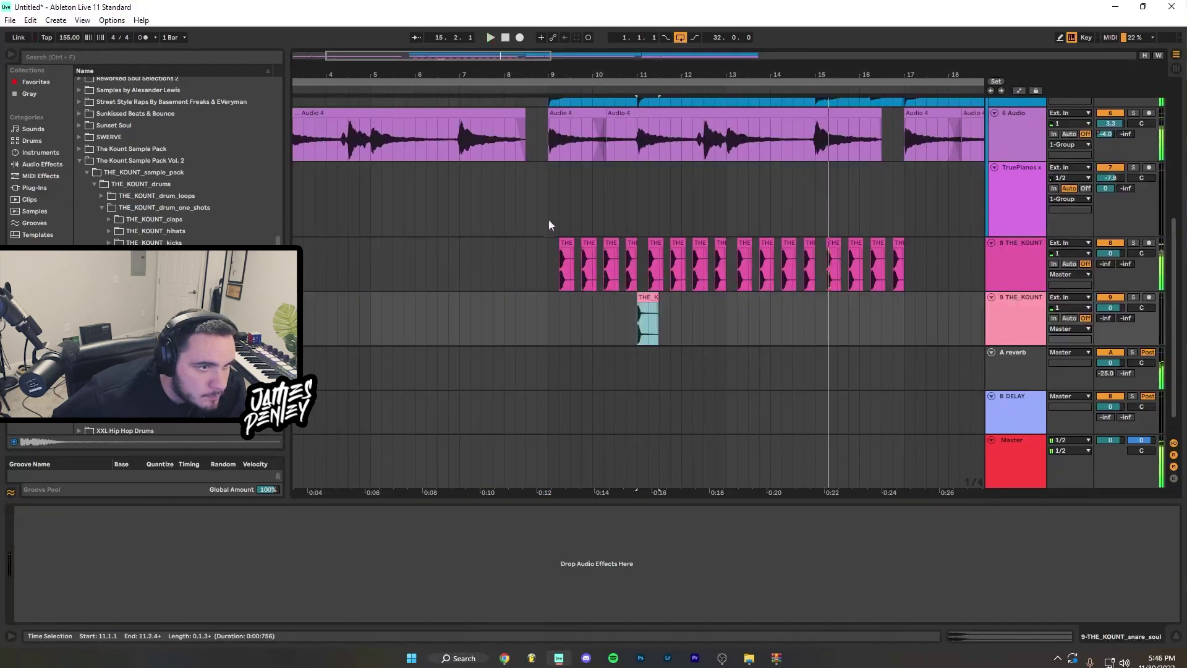
- Play the arrangement from bar 9 and move the soul snare clip on track 9 to start at 10.4.3
{"action": "left_click", "coordinate": [549, 220]}
{"action": "key", "text": "plus"}
{"action": "key", "text": "plus"}
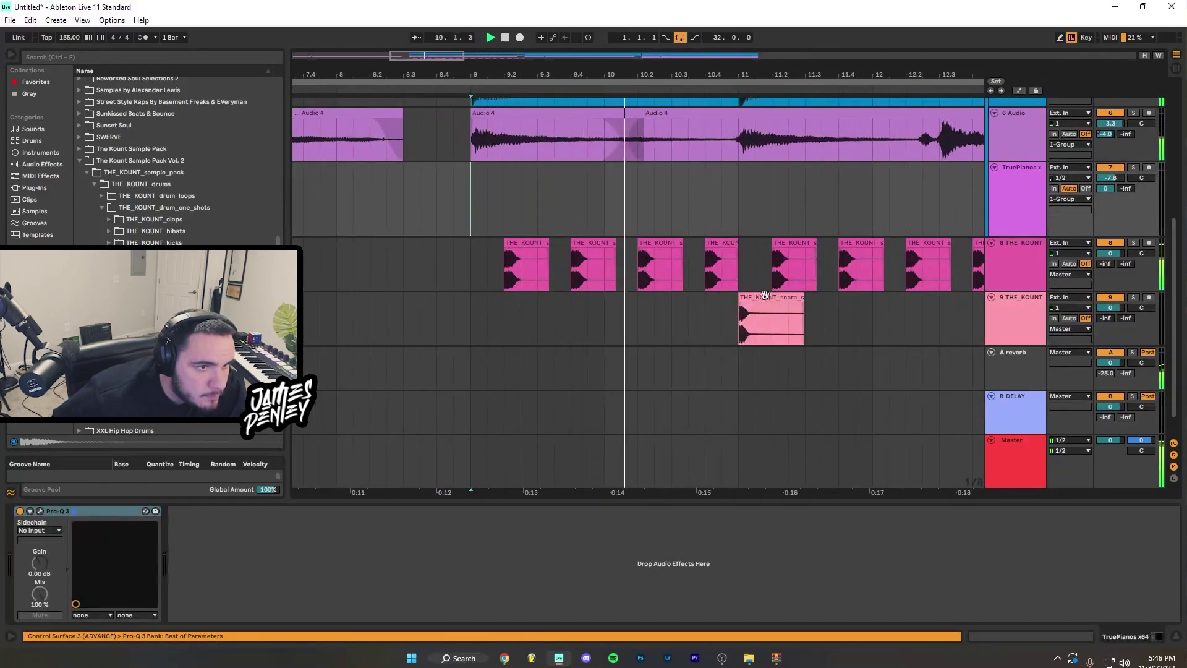
{"action": "left_click", "coordinate": [765, 295]}
{"action": "key", "text": "minus"}
{"action": "key", "text": "minus"}
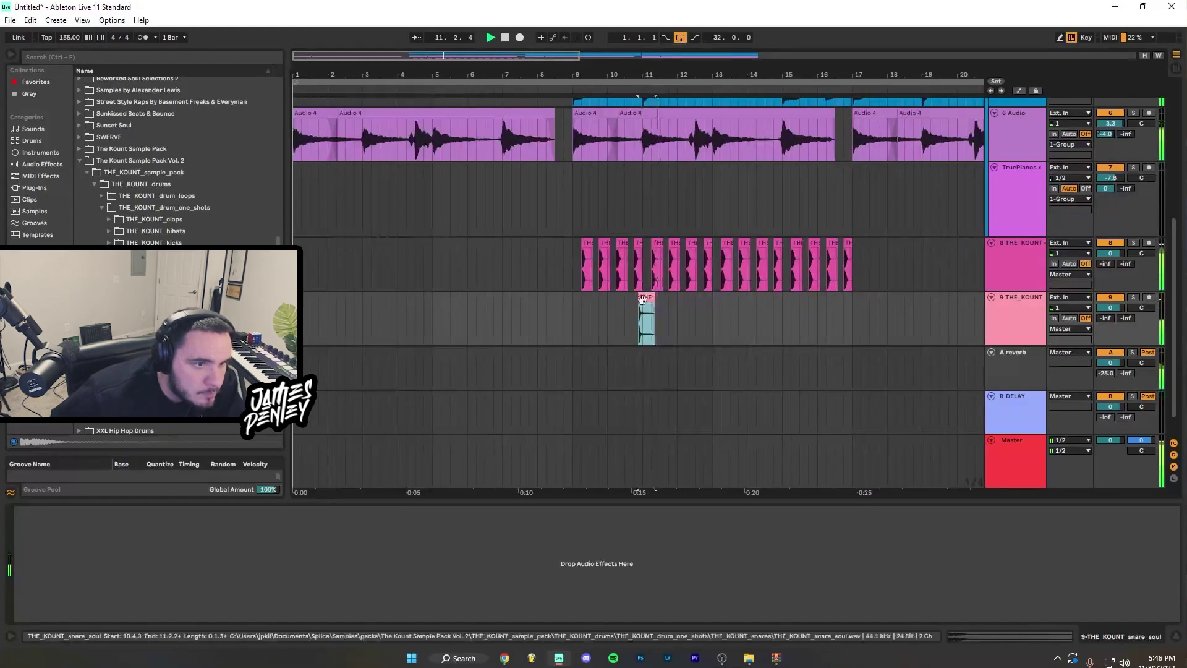
- Repeat the soul snare hit every two bars up to bar 17 and lower the volume of track 9
{"action": "left_click_drag", "start_coordinate": [648, 315], "coordinate": [571, 314]}
{"action": "key", "text": "ctrl+d"}
{"action": "key", "text": "ctrl+d"}
{"action": "left_click_drag", "start_coordinate": [1108, 309], "coordinate": [1108, 334]}
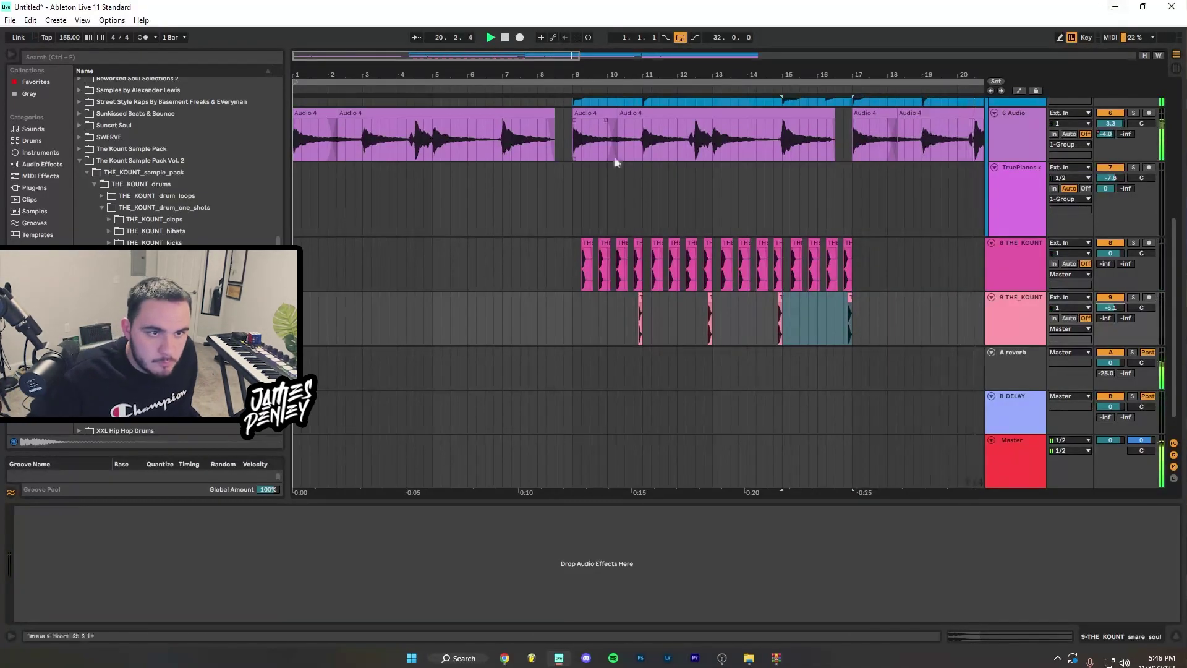
- Lower the volume of audio track 4, which holds the Audio 7 clips
{"action": "scroll", "coordinate": [695, 199], "scroll_direction": "up", "scroll_amount": 5}
{"action": "left_click_drag", "start_coordinate": [724, 91], "coordinate": [726, 68]}
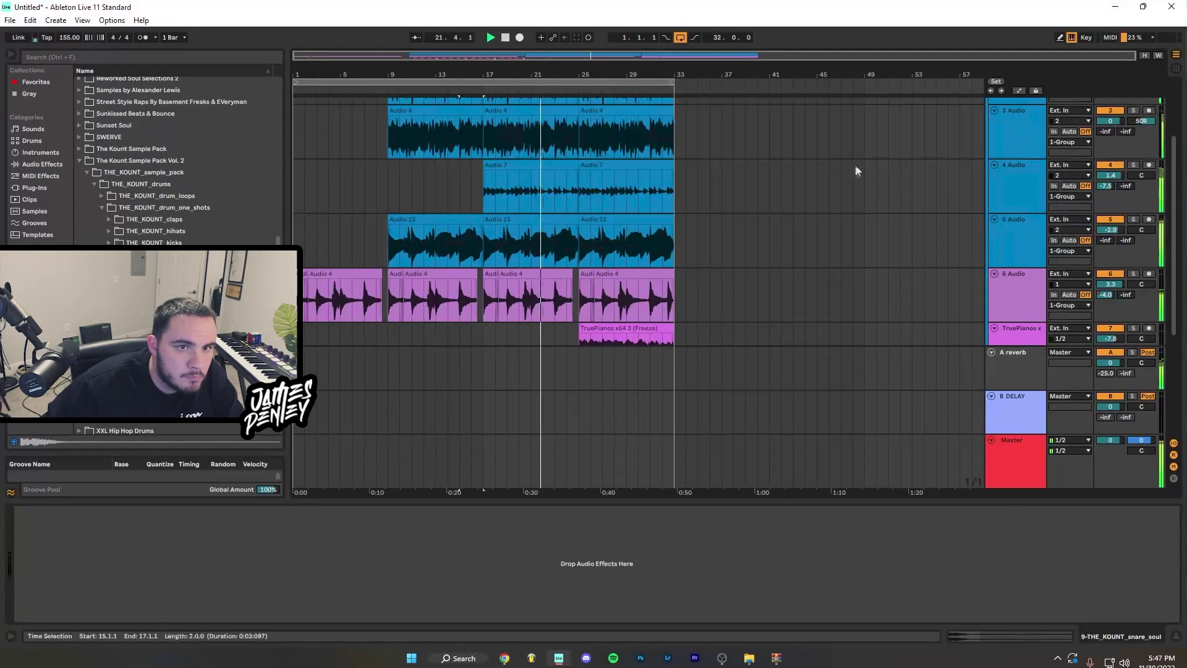
{"action": "left_click", "coordinate": [1108, 191]}
{"action": "mouse_move", "coordinate": [1109, 189]}
{"action": "left_mouse_down"}
{"action": "mouse_move", "coordinate": [1109, 176]}
{"action": "mouse_move", "coordinate": [1111, 187]}
{"action": "left_mouse_up"}
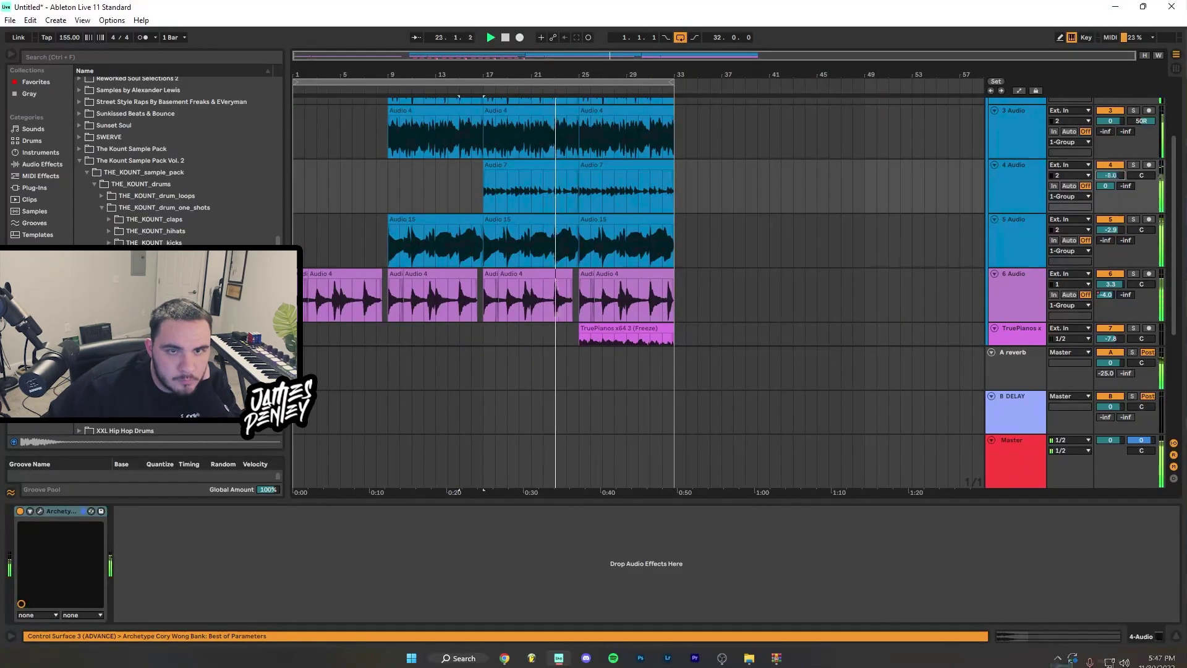
- Place the classic high hi-hat sample at 9.2.3 on a new track 10 and play from bar 9
{"action": "scroll", "coordinate": [714, 255], "scroll_direction": "down", "scroll_amount": 5}
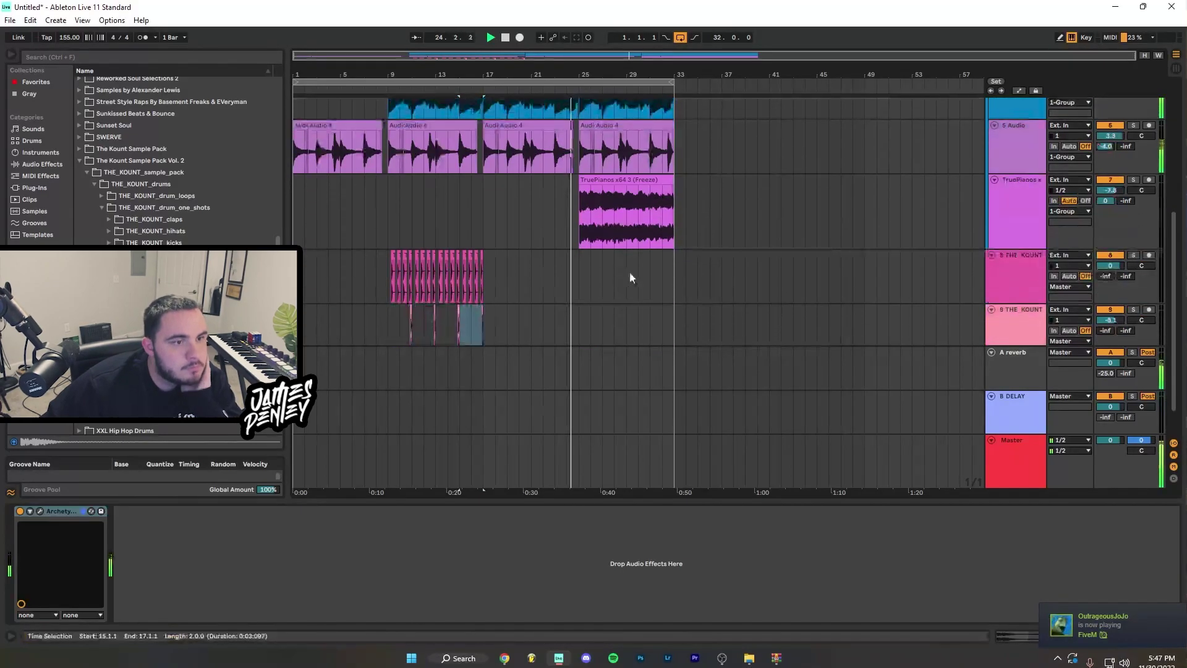
{"action": "left_click", "coordinate": [379, 205]}
{"action": "key", "text": "plus"}
{"action": "key", "text": "plus"}
{"action": "key", "text": "plus"}
{"action": "left_click_drag", "start_coordinate": [472, 298], "coordinate": [437, 294]}
{"action": "key", "text": "space"}
{"action": "left_click", "coordinate": [414, 258]}
{"action": "left_click", "coordinate": [410, 267]}
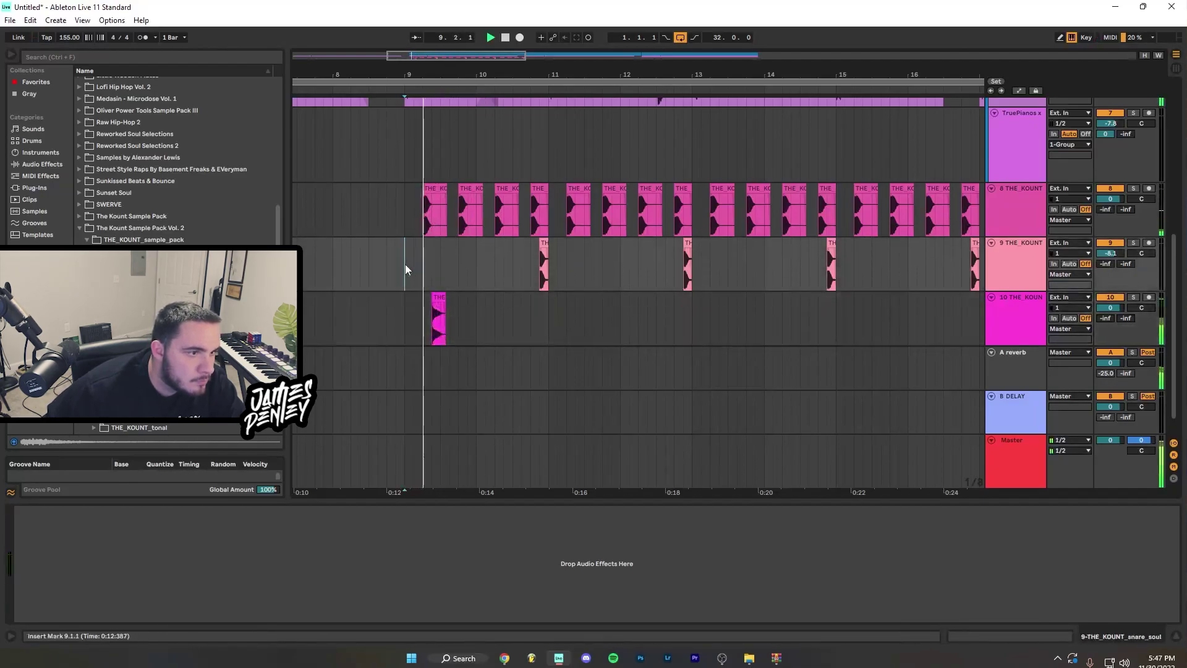
{"action": "left_click_drag", "start_coordinate": [468, 305], "coordinate": [408, 315]}
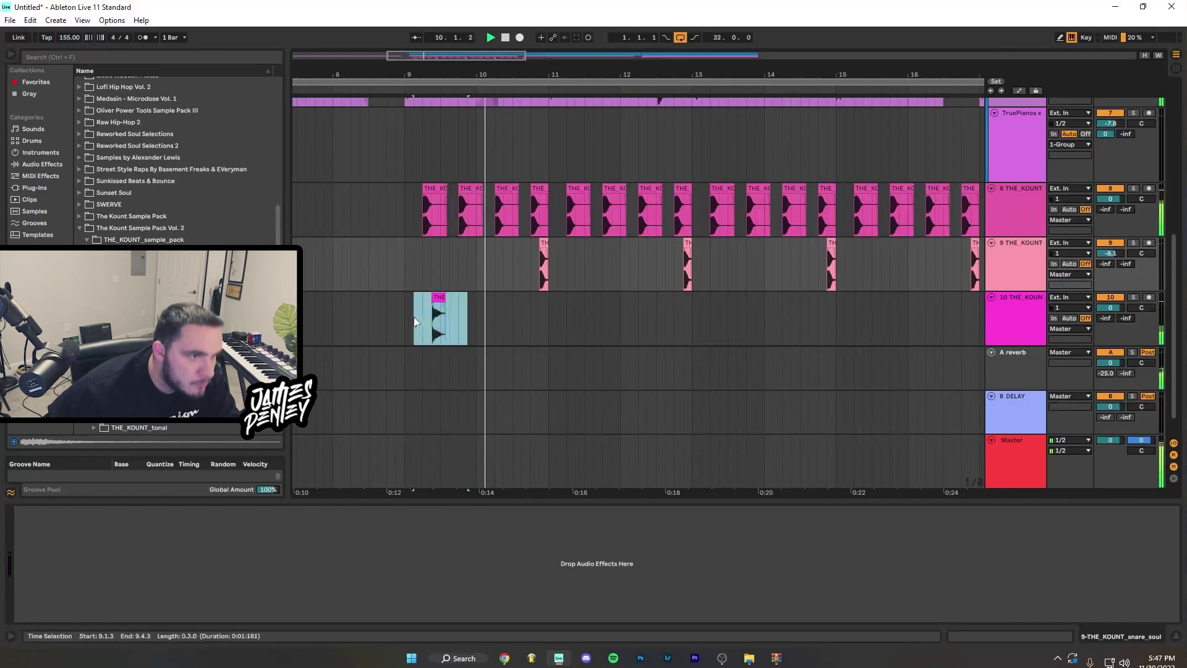
{"action": "key", "text": "ctrl+d"}
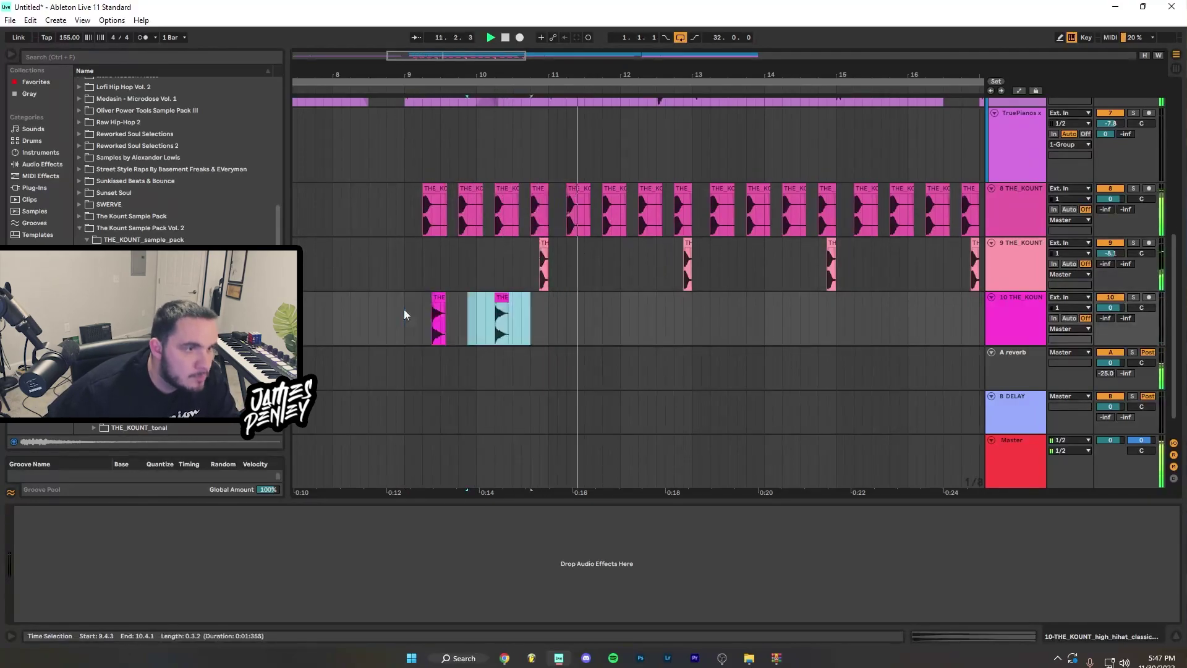
{"action": "key", "text": "ctrl+z"}
- Duplicate the one-bar hi-hat pattern on track 10 from bar 9 up to bar 17 and set the track's volume to -5.2 dB
{"action": "left_click_drag", "start_coordinate": [476, 309], "coordinate": [409, 317]}
{"action": "left_click", "coordinate": [475, 304]}
{"action": "key", "text": "ctrl+d"}
{"action": "key", "text": "ctrl+d"}
{"action": "key", "text": "ctrl+d"}
{"action": "key", "text": "ctrl+d"}
{"action": "key", "text": "ctrl+d"}
{"action": "key", "text": "ctrl+d"}
{"action": "key", "text": "ctrl+d"}
{"action": "key", "text": "ctrl+d"}
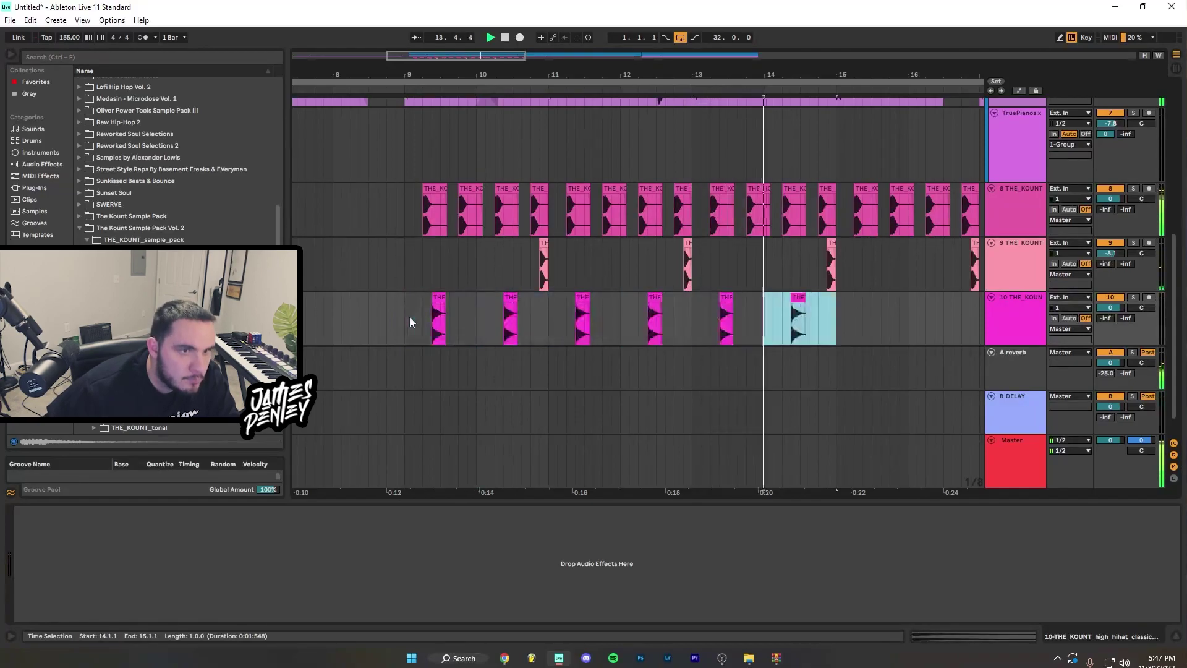
{"action": "key", "text": "ctrl+z"}
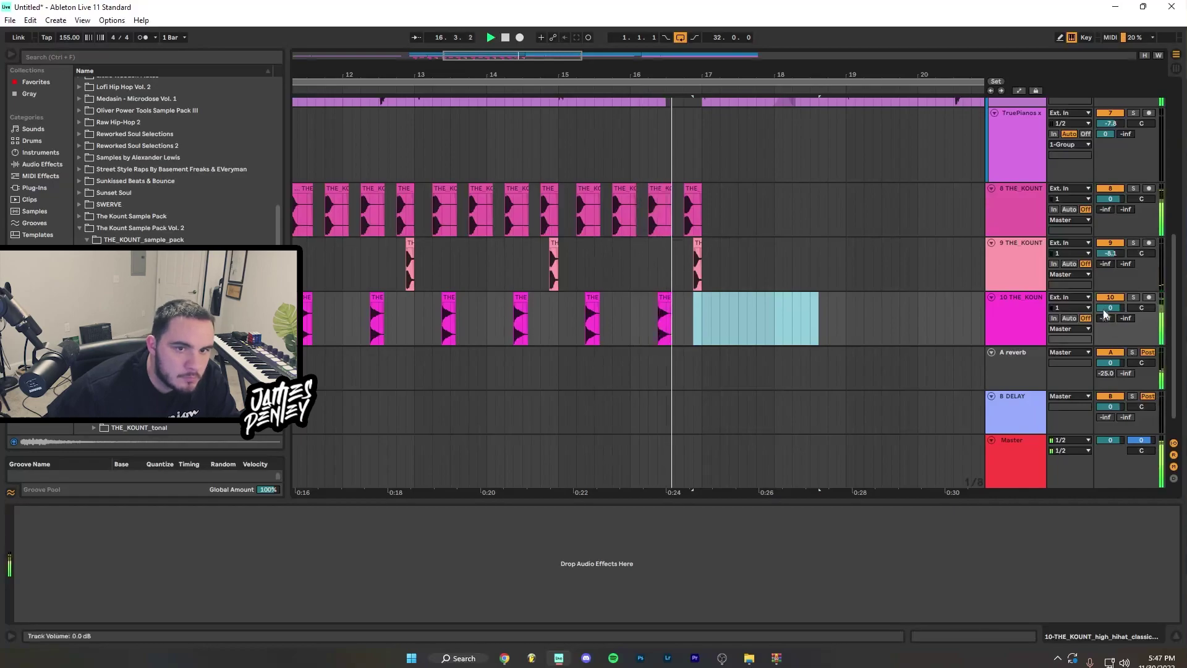
{"action": "left_click_drag", "start_coordinate": [1111, 307], "coordinate": [1110, 319]}
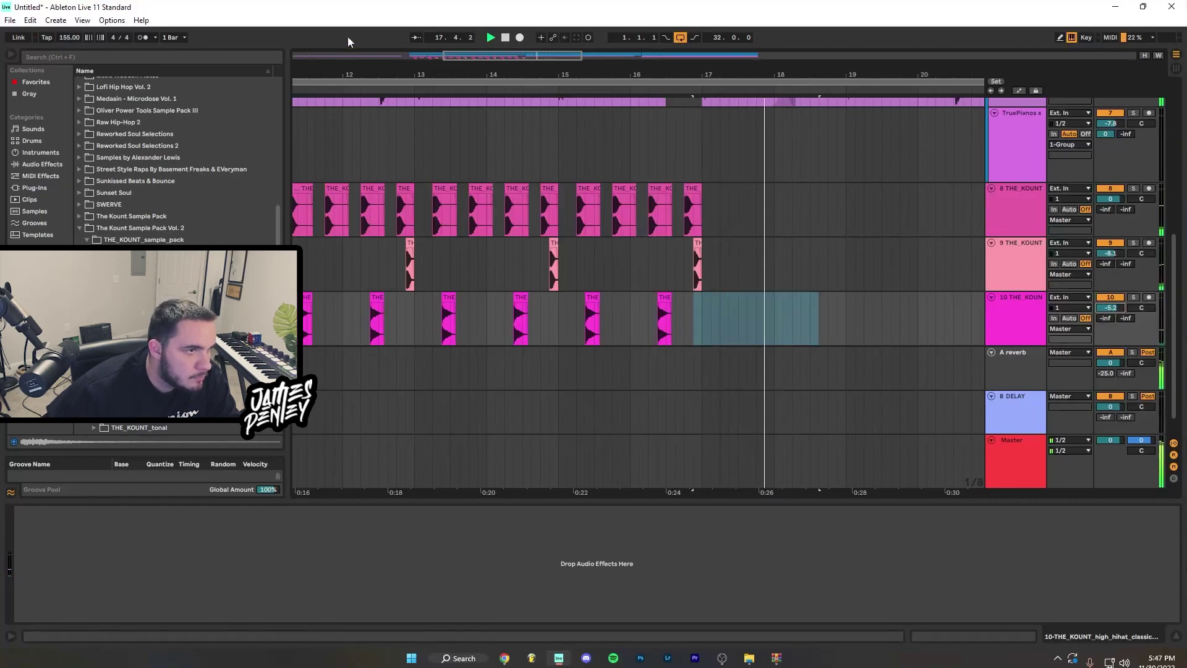
{"action": "scroll", "coordinate": [326, 247], "scroll_direction": "down", "scroll_amount": 4}
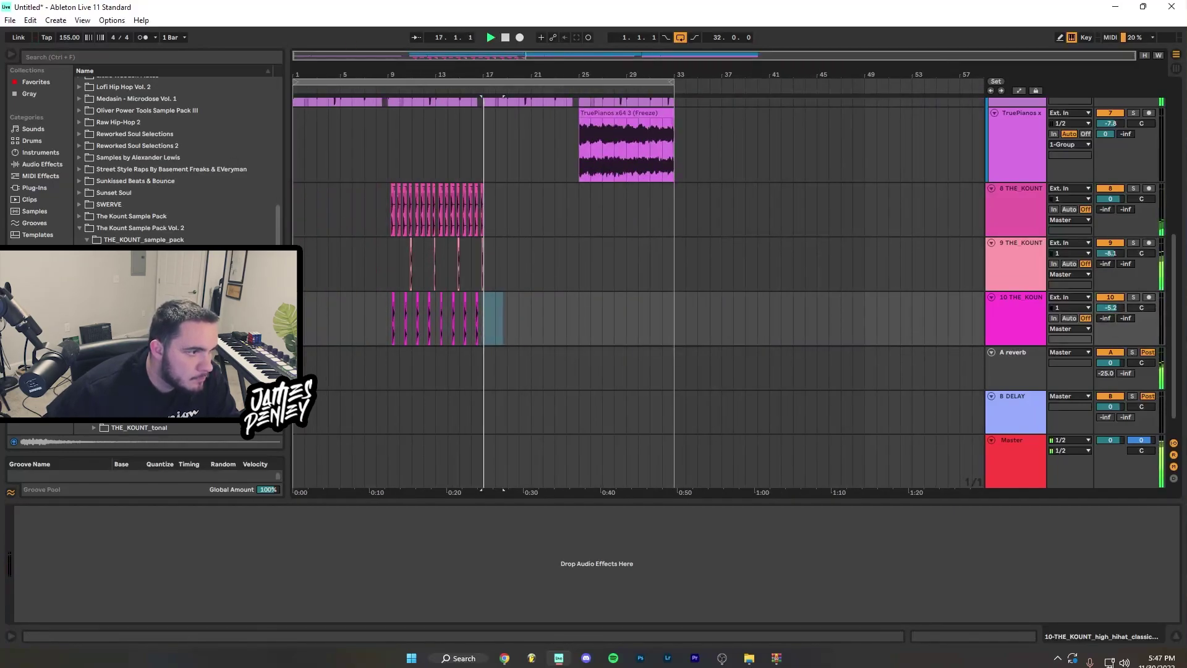
{"action": "left_click", "coordinate": [352, 336]}
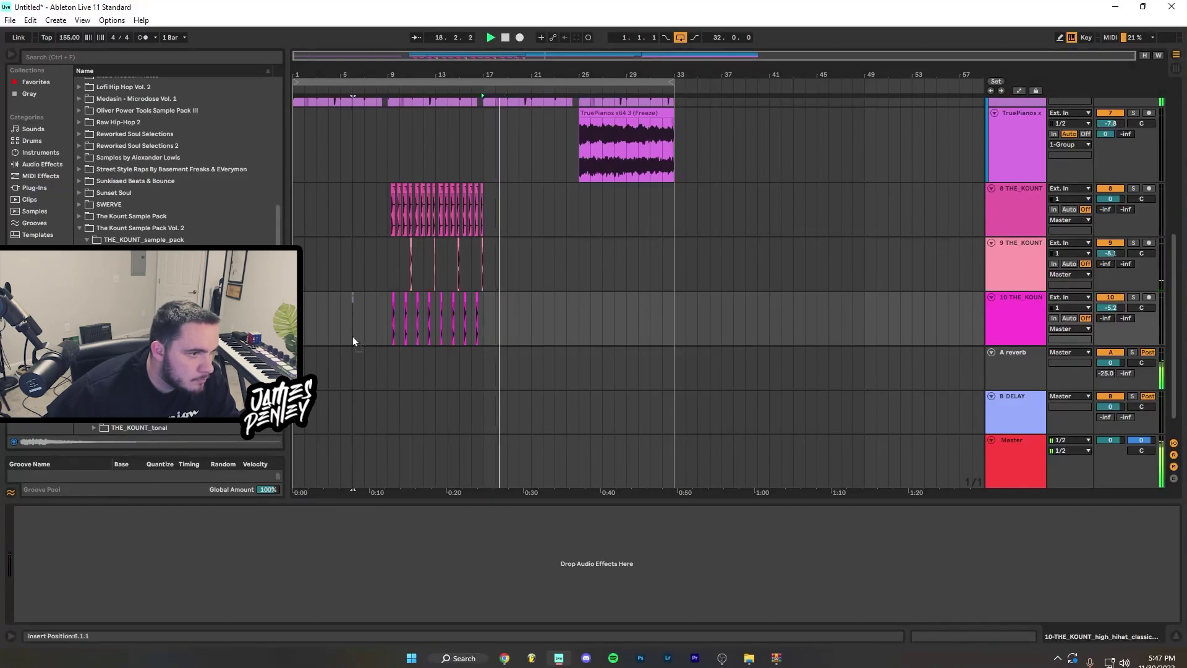
{"action": "key", "text": "ctrl+j"}
{"action": "key", "text": "Return"}
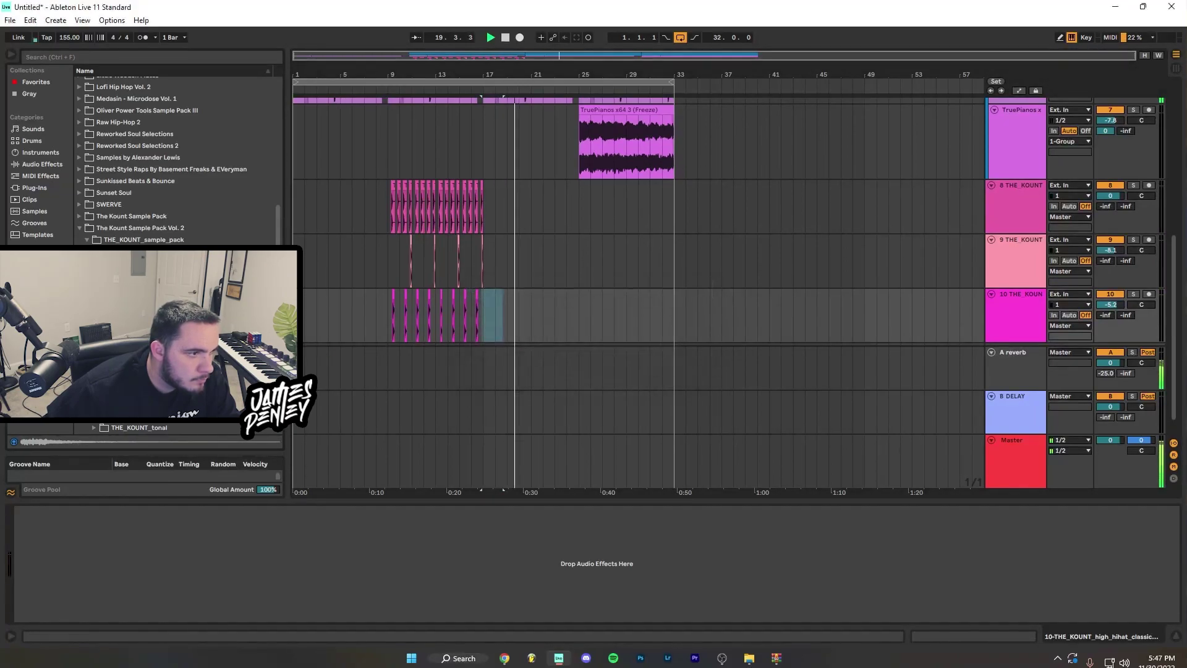
- Add the THE_KOUNT_high_hihat_vinyl sample at bar 9 on a new track below track 10
{"action": "scroll", "coordinate": [475, 284], "scroll_direction": "down", "scroll_amount": 1}
{"action": "left_click_drag", "start_coordinate": [475, 283], "coordinate": [389, 328]}
{"action": "left_click", "coordinate": [391, 106]}
{"action": "key", "text": "plus"}
{"action": "key", "text": "plus"}
{"action": "key", "text": "plus"}
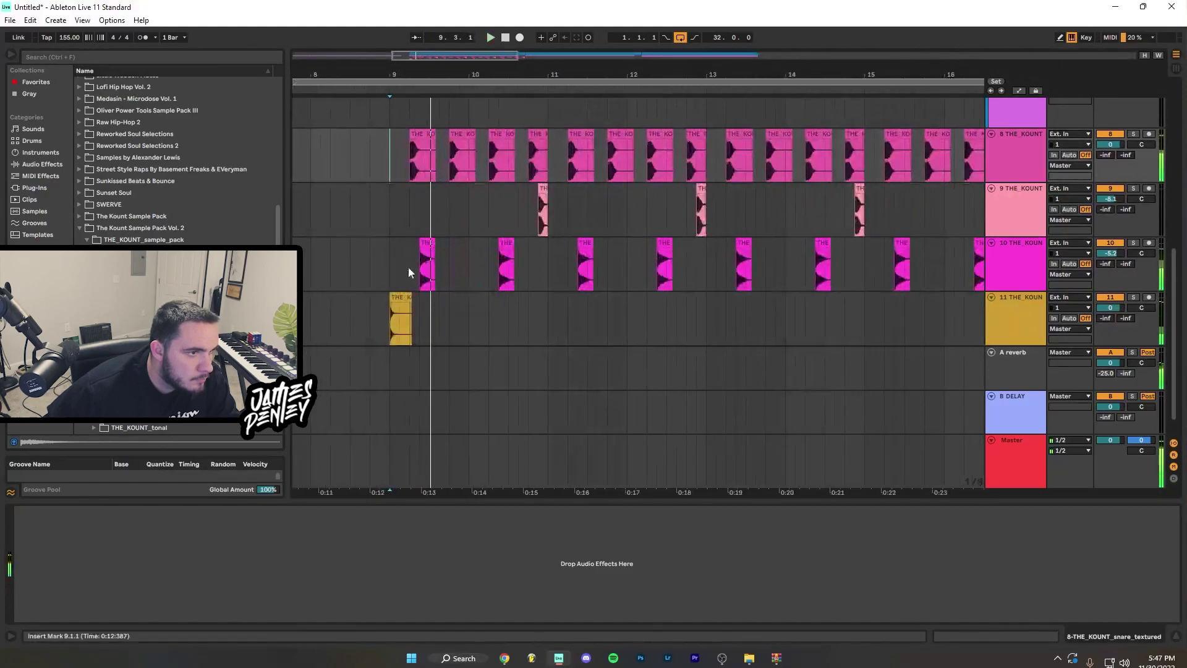
- Trim the vinyl hi-hat clip to an eighth note, duplicate it to fill bar 9, and play from bar 9
{"action": "left_click_drag", "start_coordinate": [410, 294], "coordinate": [398, 299]}
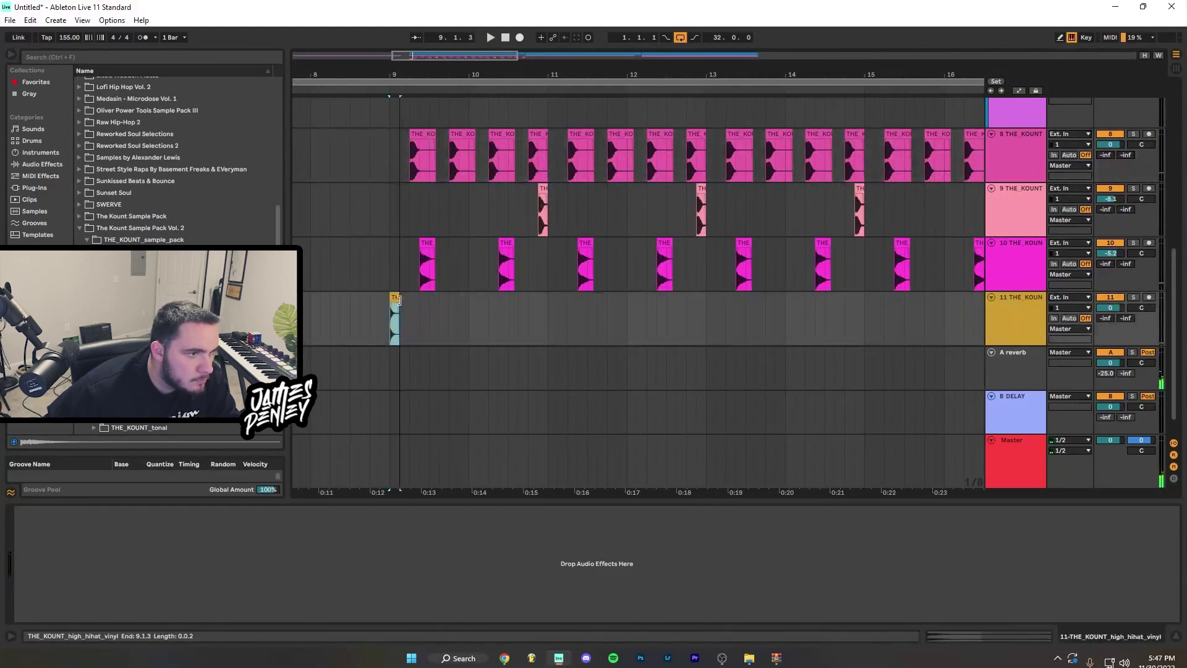
{"action": "key", "text": "ctrl+d"}
{"action": "key", "text": "ctrl+d"}
{"action": "key", "text": "ctrl+d"}
{"action": "key", "text": "ctrl+d"}
{"action": "key", "text": "ctrl+d"}
{"action": "left_click", "coordinate": [389, 266]}
{"action": "key", "text": "space"}
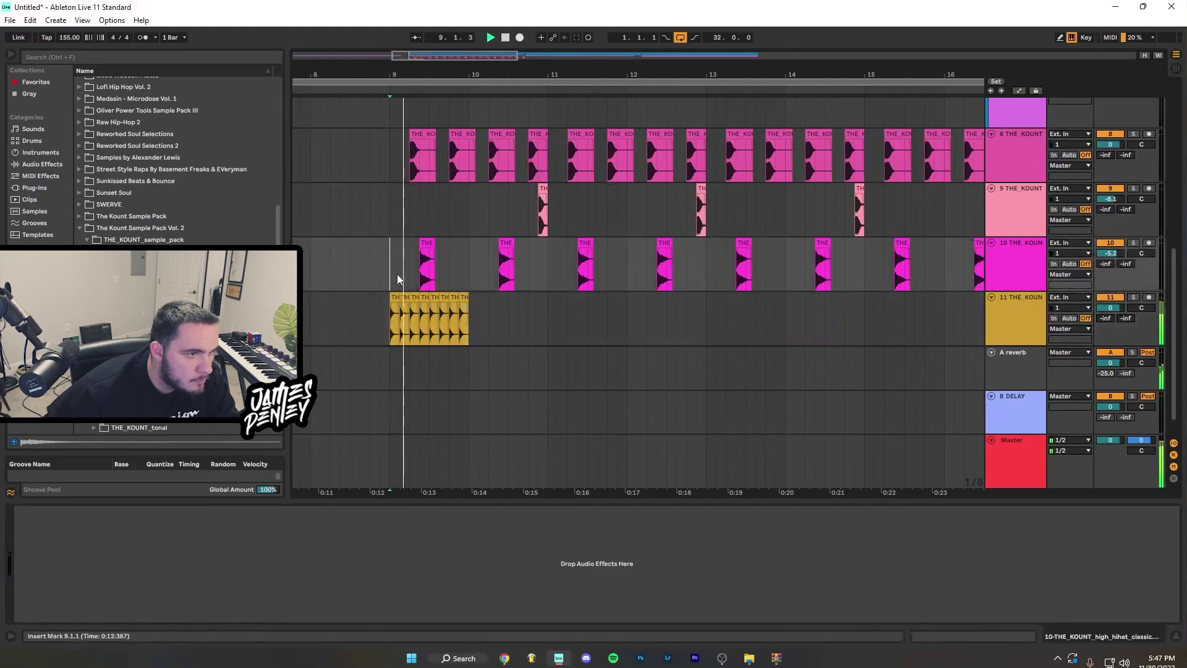
- Lower the gain of the second vinyl hi-hat clip, at 9.1.3, to -5.57 dB
{"action": "left_click", "coordinate": [402, 299]}
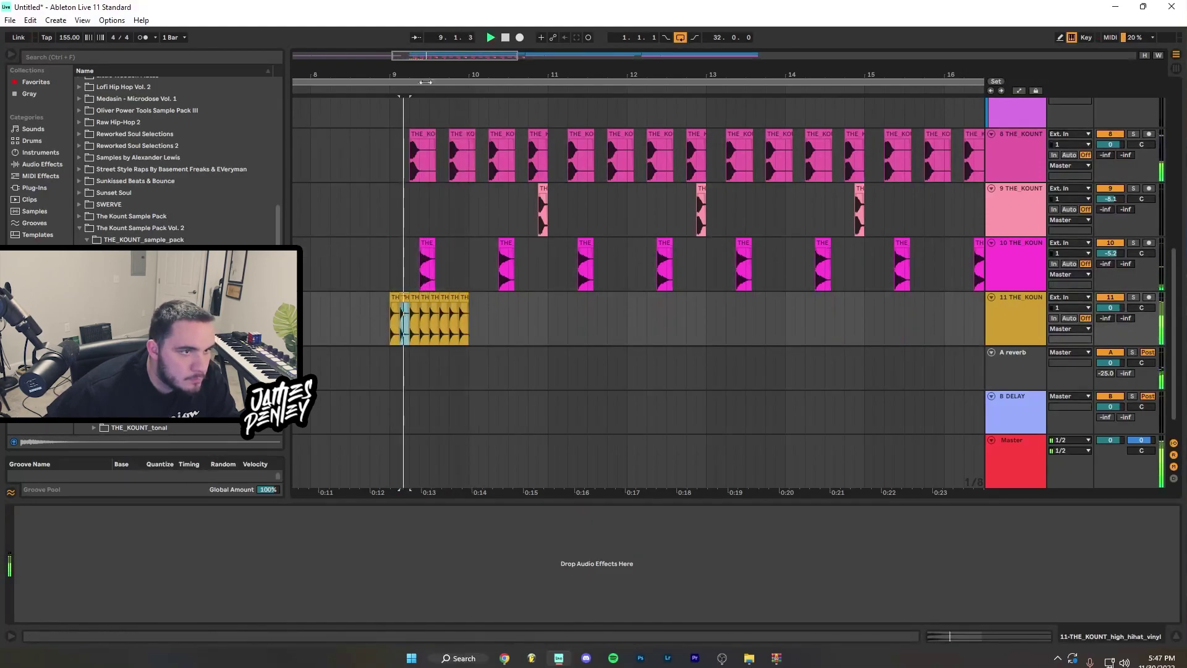
{"action": "key", "text": "plus"}
{"action": "key", "text": "plus"}
{"action": "double_click", "coordinate": [452, 298]}
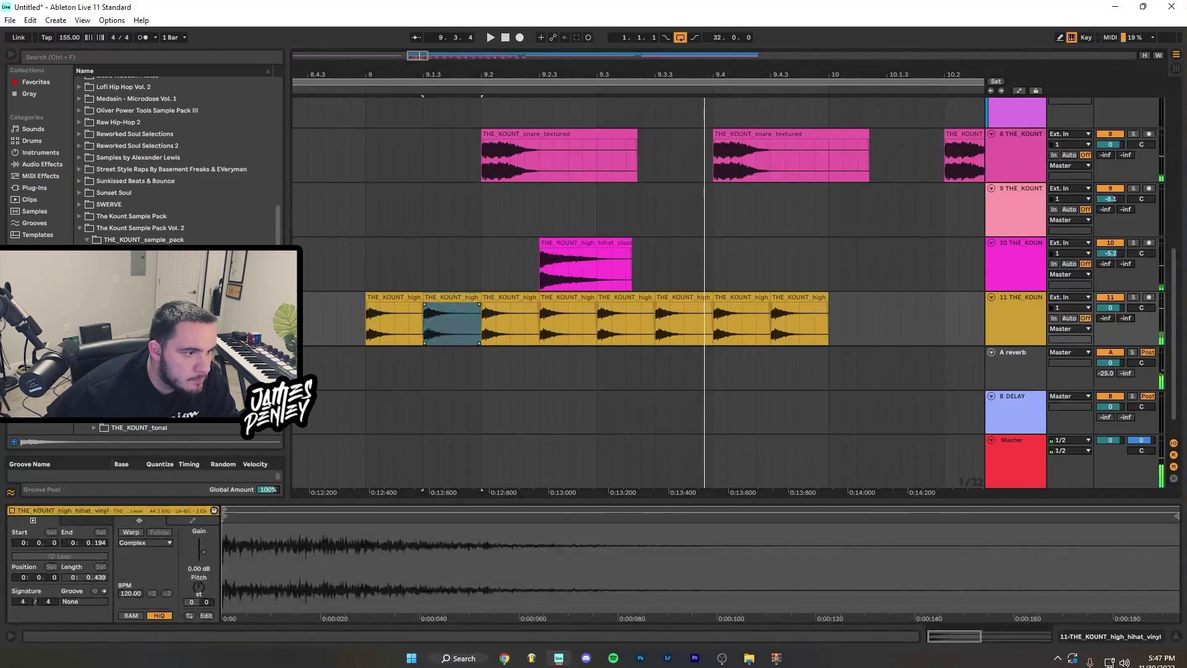
{"action": "key", "text": "space"}
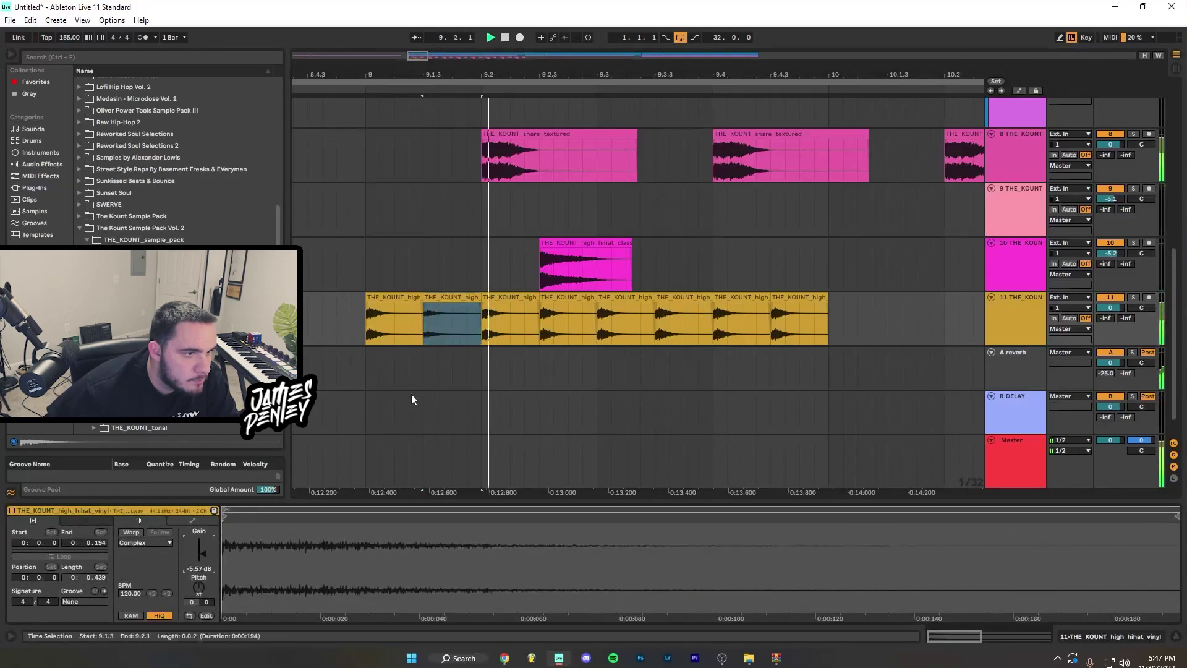
{"action": "left_click", "coordinate": [369, 255]}
- Lower the gain of the sixth vinyl hi-hat clip, at 9.3.3, to -6.33 dB and set track 11's volume to -6.7 dB
{"action": "left_click", "coordinate": [566, 312]}
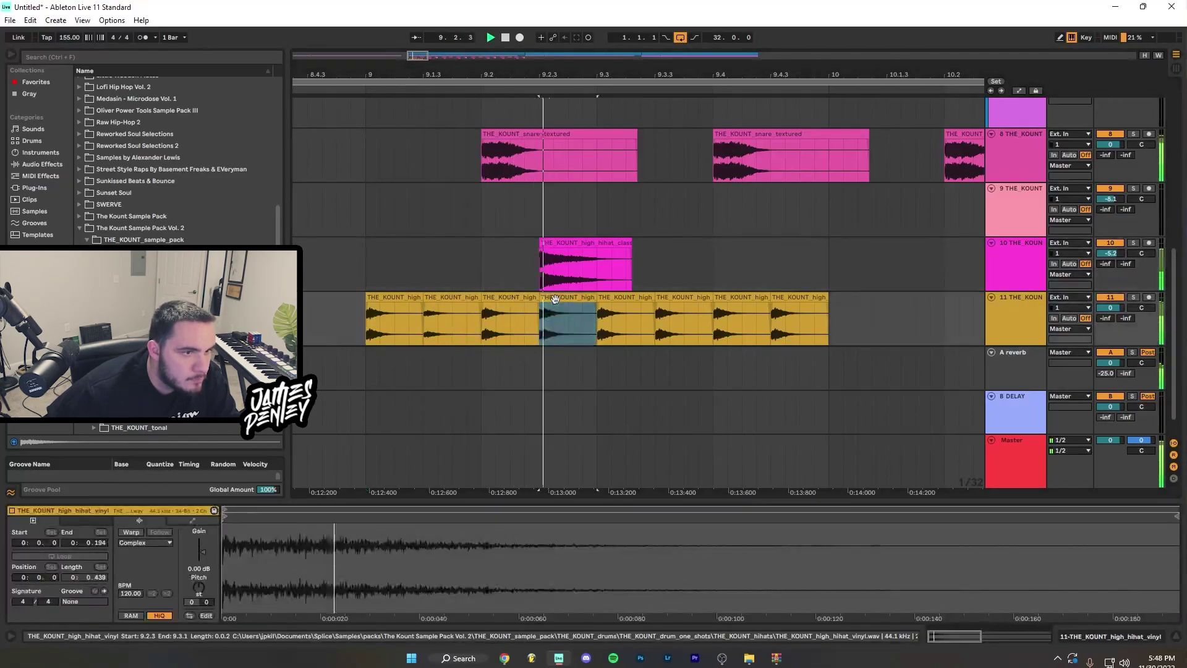
{"action": "left_click", "coordinate": [675, 297]}
{"action": "key", "text": "space"}
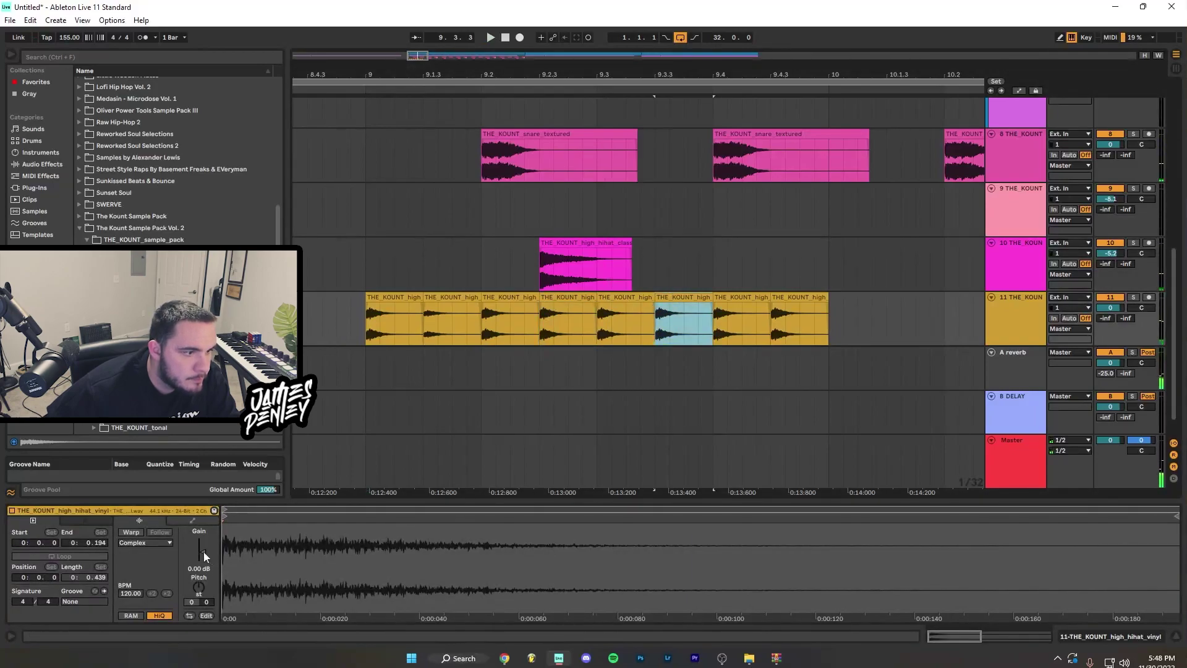
{"action": "left_click_drag", "start_coordinate": [203, 552], "coordinate": [203, 563]}
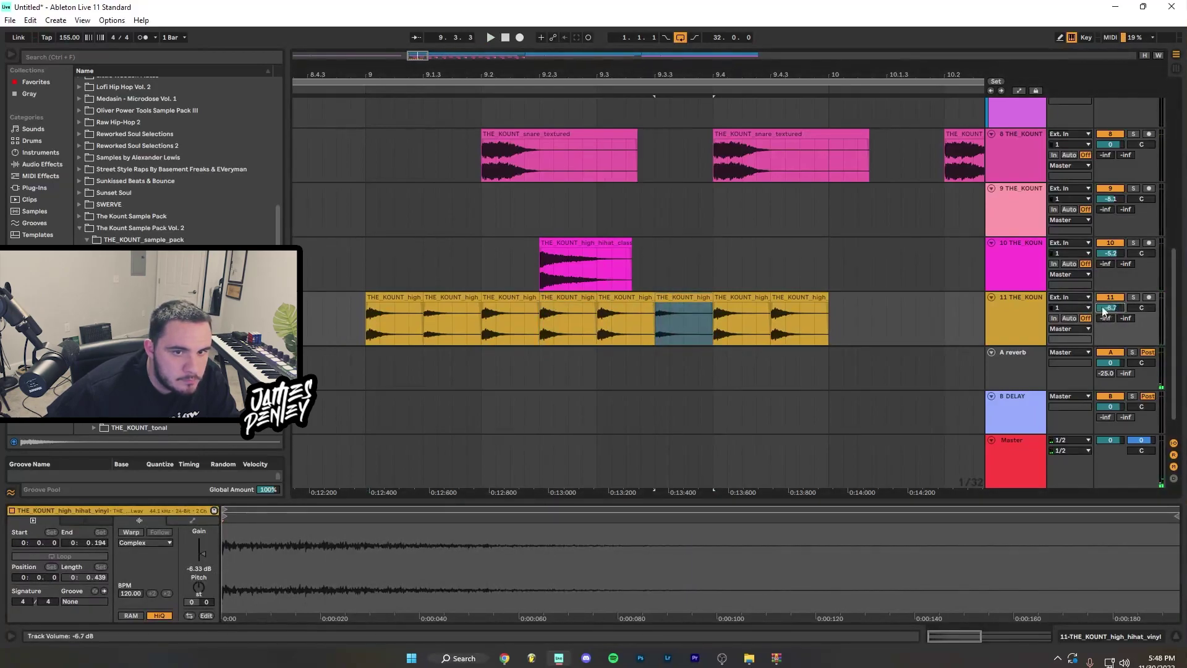
- Play the layered drum pattern back from bar 9
{"action": "left_click", "coordinate": [375, 266]}
{"action": "key", "text": "space"}
{"action": "key", "text": "minus"}
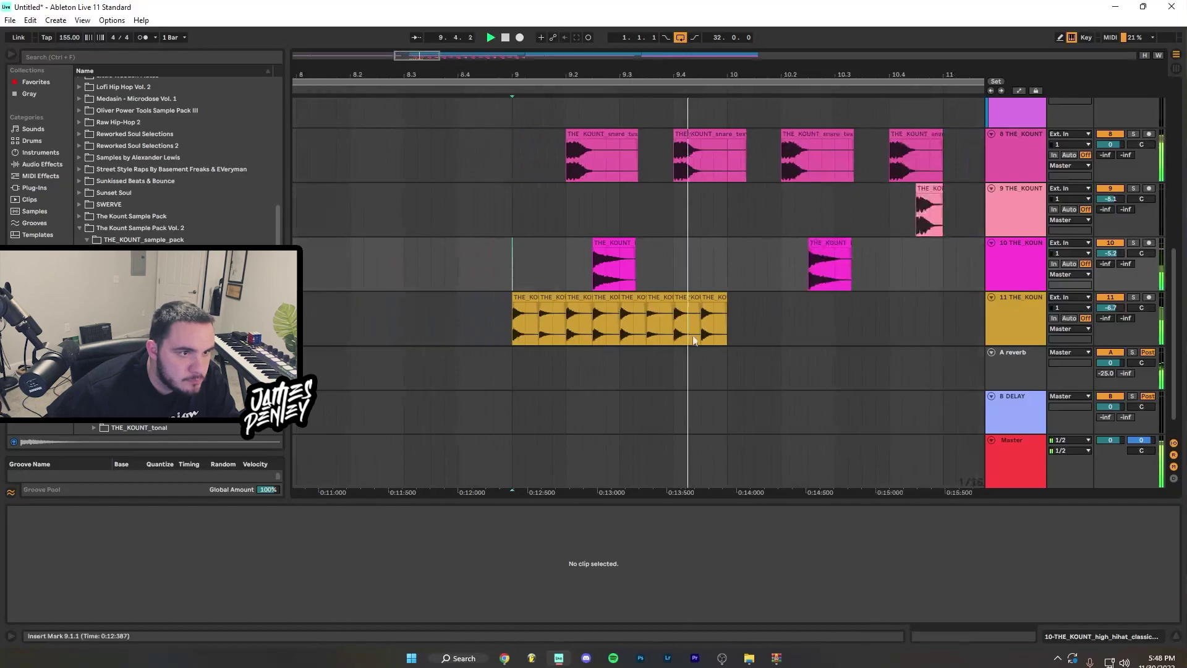
- Duplicate the eight vinyl hi-hat clips of bar 9 on track 11 so they fill every bar through bar 16
{"action": "left_click_drag", "start_coordinate": [725, 317], "coordinate": [510, 327]}
{"action": "key", "text": "ctrl+d"}
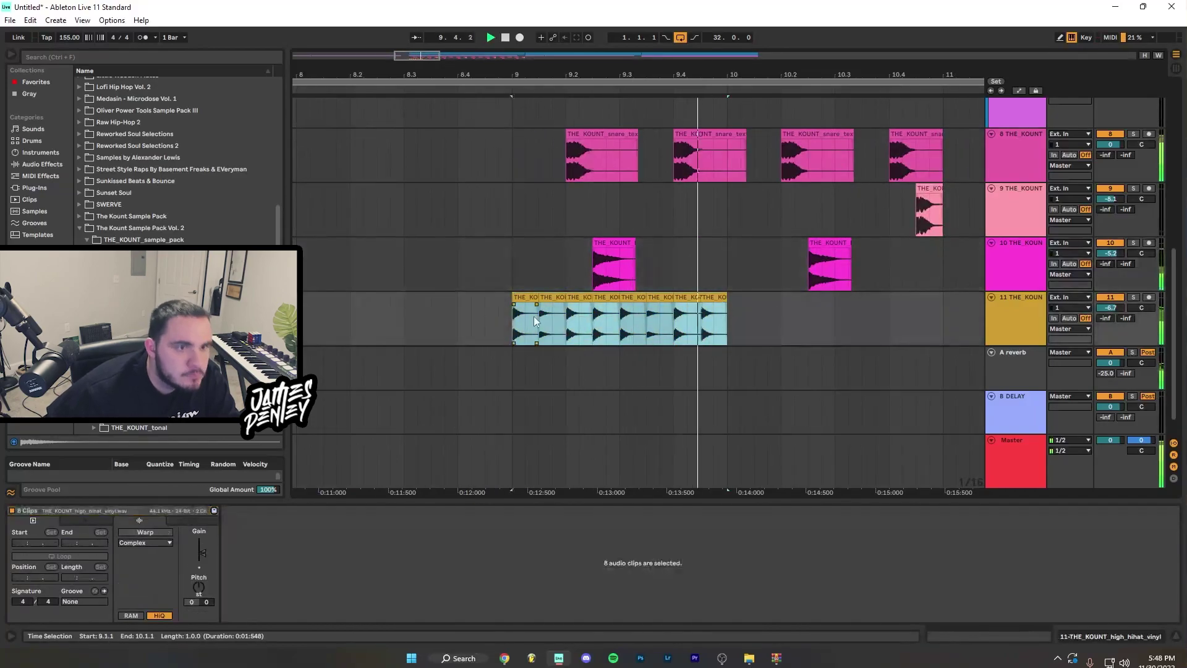
{"action": "key", "text": "ctrl+d"}
{"action": "key", "text": "ctrl+d"}
{"action": "key", "text": "ctrl+d"}
{"action": "key", "text": "ctrl+d"}
{"action": "key", "text": "ctrl+d"}
{"action": "key", "text": "ctrl+d"}
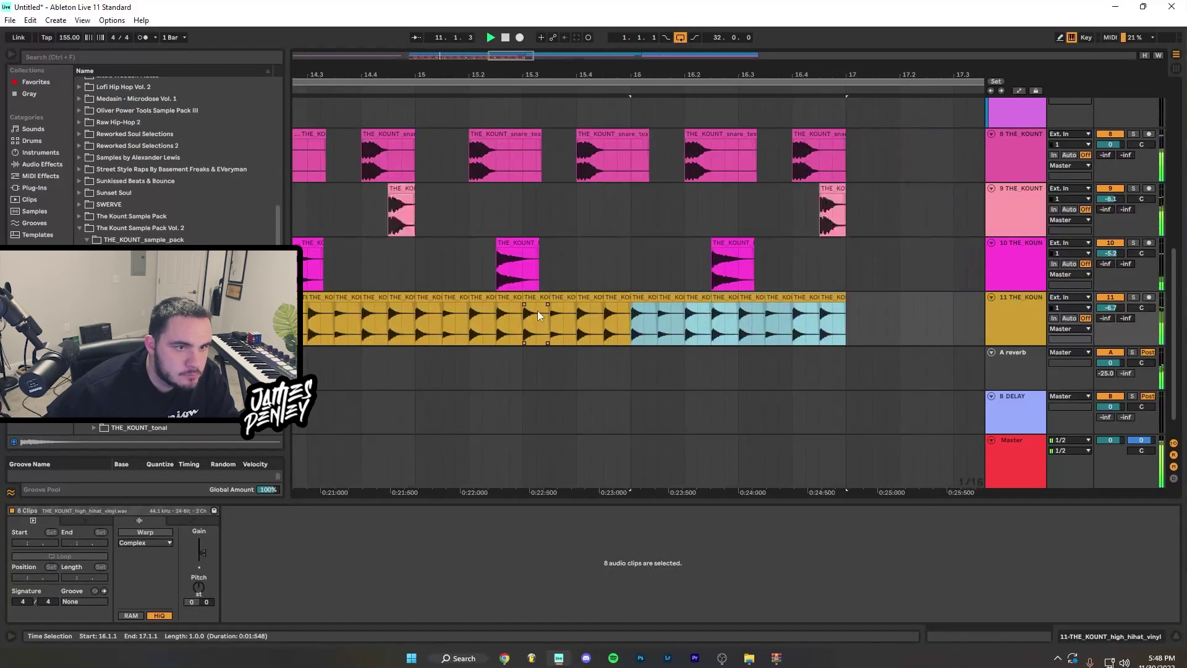
{"action": "left_click_drag", "start_coordinate": [620, 54], "coordinate": [621, 18]}
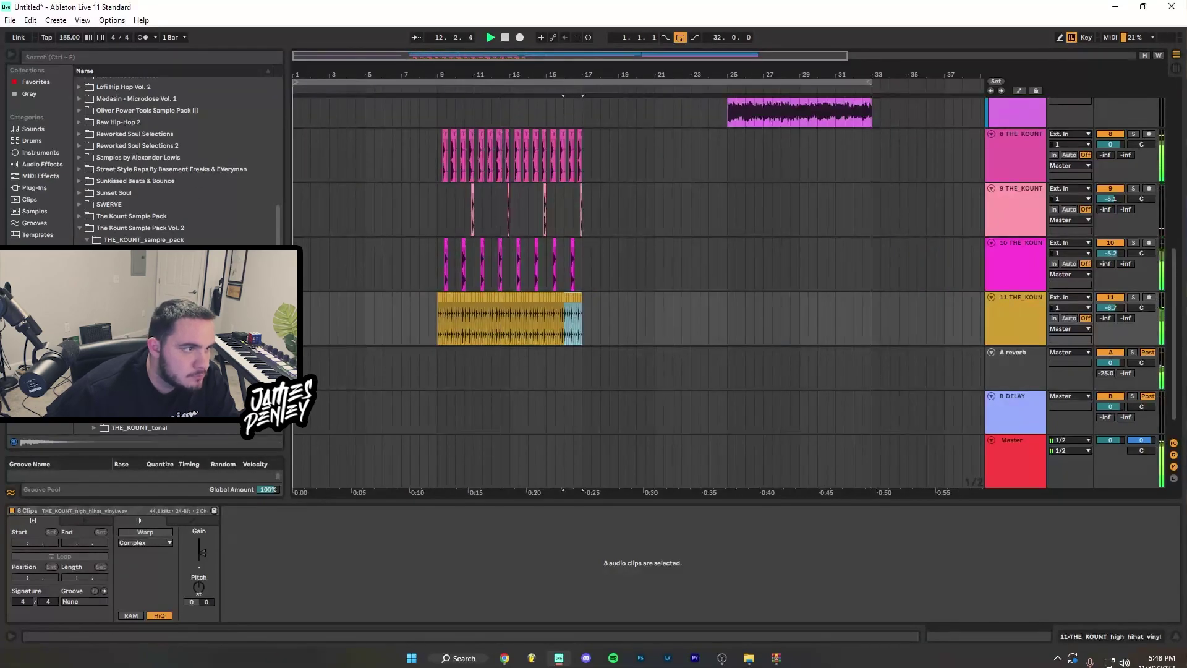
- Search the sample browser for "6ix", add 6ix Kick from THE 6ixGOD KIT on a new track at bar 9, and play it
{"action": "key", "text": "Down"}
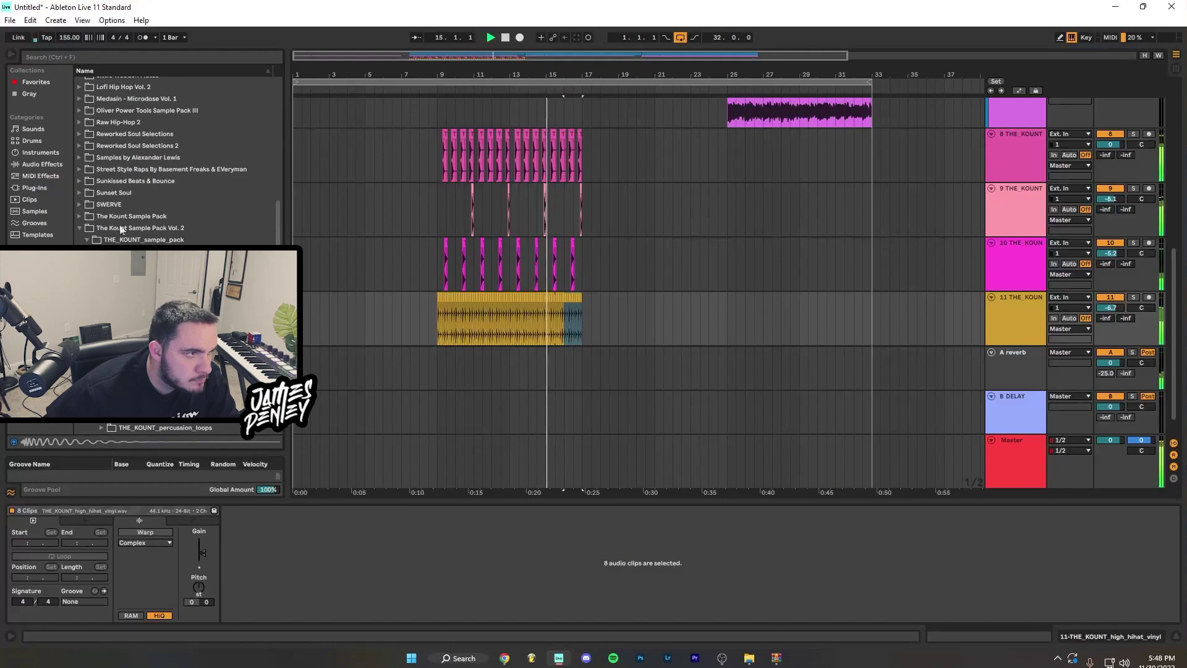
{"action": "key", "text": "ctrl+f"}
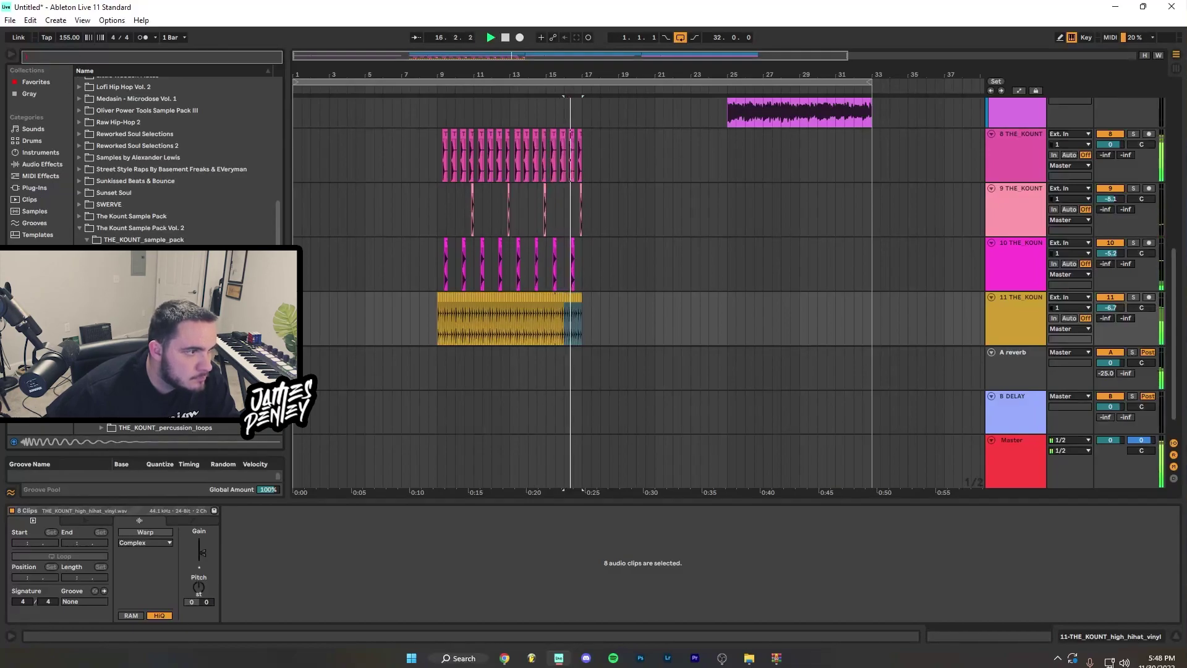
{"action": "type", "text": "6ix"}
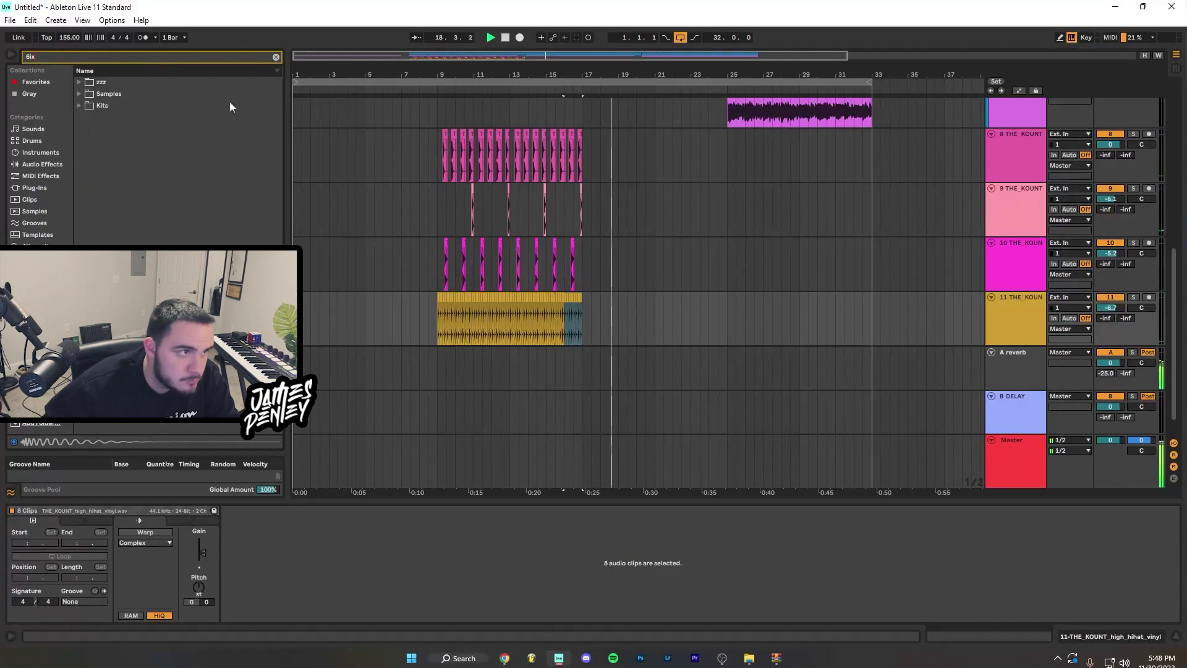
{"action": "left_click", "coordinate": [79, 105]}
{"action": "left_click", "coordinate": [86, 129]}
{"action": "left_click", "coordinate": [94, 152]}
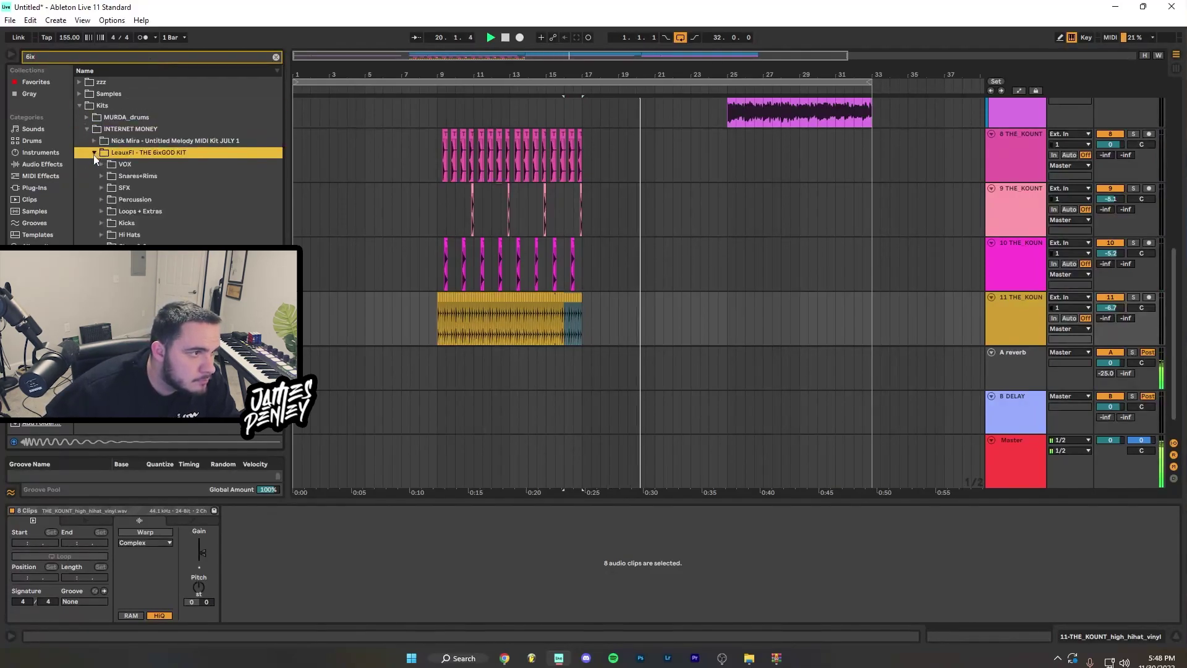
{"action": "left_click", "coordinate": [101, 222]}
{"action": "left_click_drag", "start_coordinate": [149, 246], "coordinate": [439, 328]}
{"action": "key", "text": "space"}
- Paste copies of the 6ix Kick clip at 9.3.3, 10.1.1, 10.3.3 and 11.1.1 on track 12 during playback
{"action": "left_click_drag", "start_coordinate": [451, 81], "coordinate": [399, 297]}
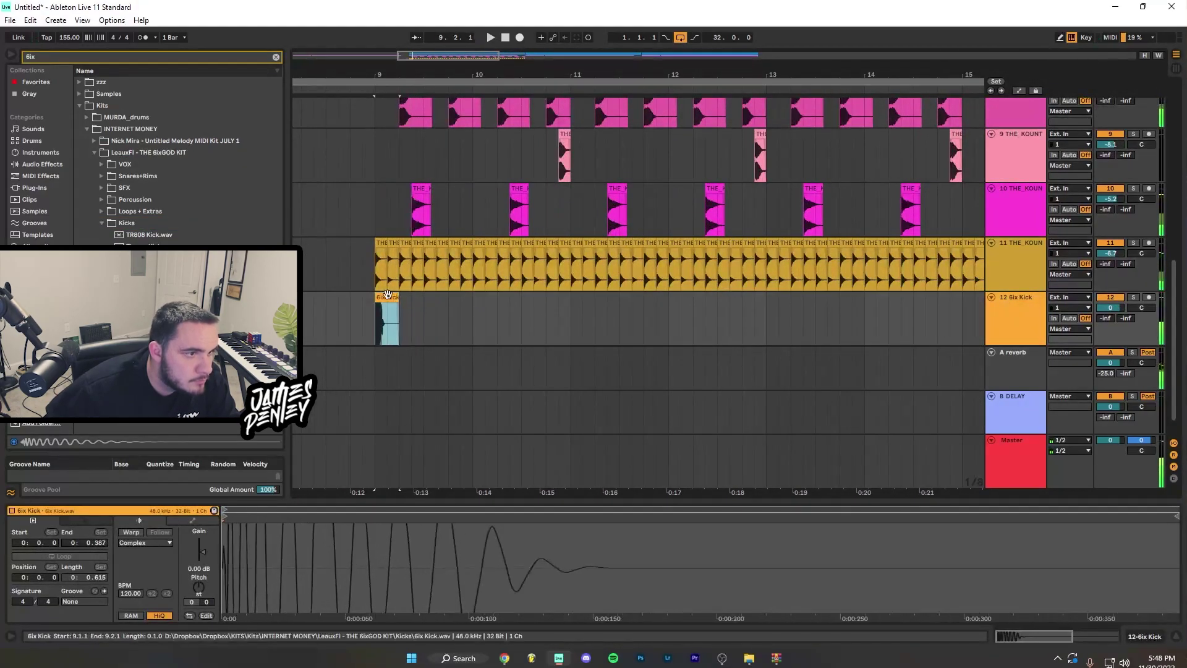
{"action": "left_click", "coordinate": [435, 302]}
{"action": "key", "text": "ctrl+v"}
{"action": "left_click", "coordinate": [475, 312]}
{"action": "key", "text": "ctrl+v"}
{"action": "key", "text": "space"}
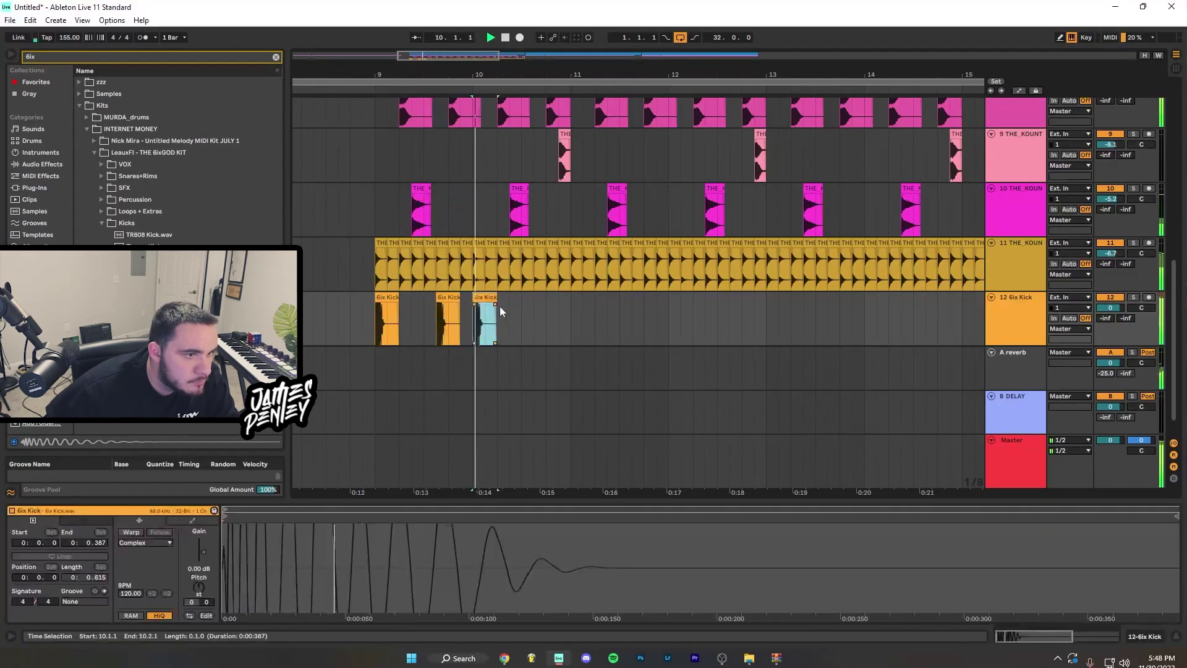
{"action": "left_click", "coordinate": [529, 307]}
{"action": "key", "text": "ctrl+v"}
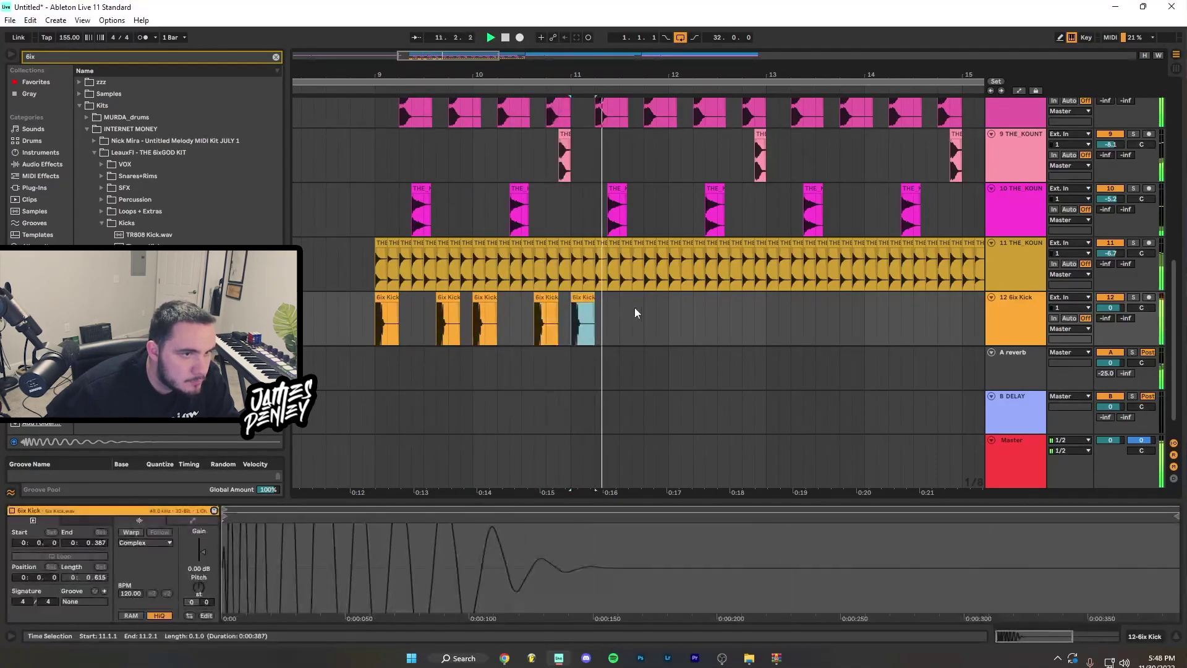
- Paste kicks at 11.3.3, 12.1.1, 12.2.3 and 12.3.3, and duplicate the four-bar kick pattern to bars 13 through 16
{"action": "left_click", "coordinate": [634, 307]}
{"action": "key", "text": "ctrl+v"}
{"action": "left_click", "coordinate": [672, 309]}
{"action": "key", "text": "ctrl+v"}
{"action": "left_click", "coordinate": [706, 302]}
{"action": "key", "text": "ctrl+v"}
{"action": "key", "text": "ctrl+v"}
{"action": "left_click_drag", "start_coordinate": [764, 311], "coordinate": [380, 321]}
{"action": "key", "text": "ctrl+d"}
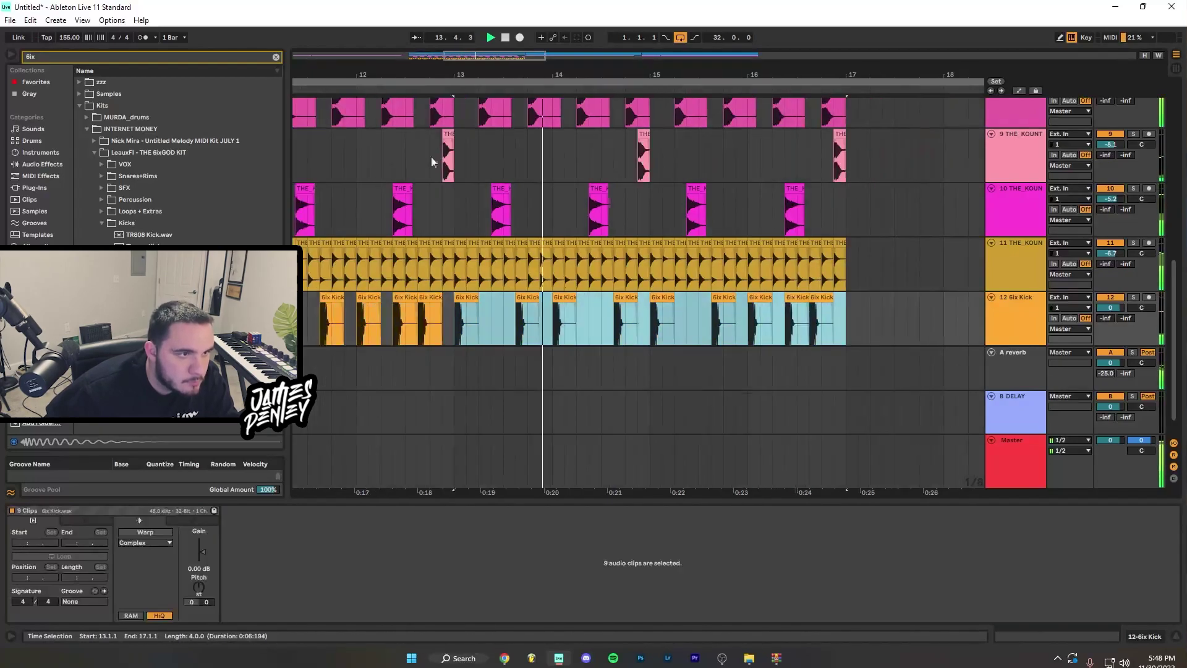
- Select and group the drum tracks, starting with the snare on track 8
{"action": "key", "text": "minus"}
{"action": "key", "text": "minus"}
{"action": "key", "text": "minus"}
{"action": "scroll", "coordinate": [948, 102], "scroll_direction": "up", "scroll_amount": 2}
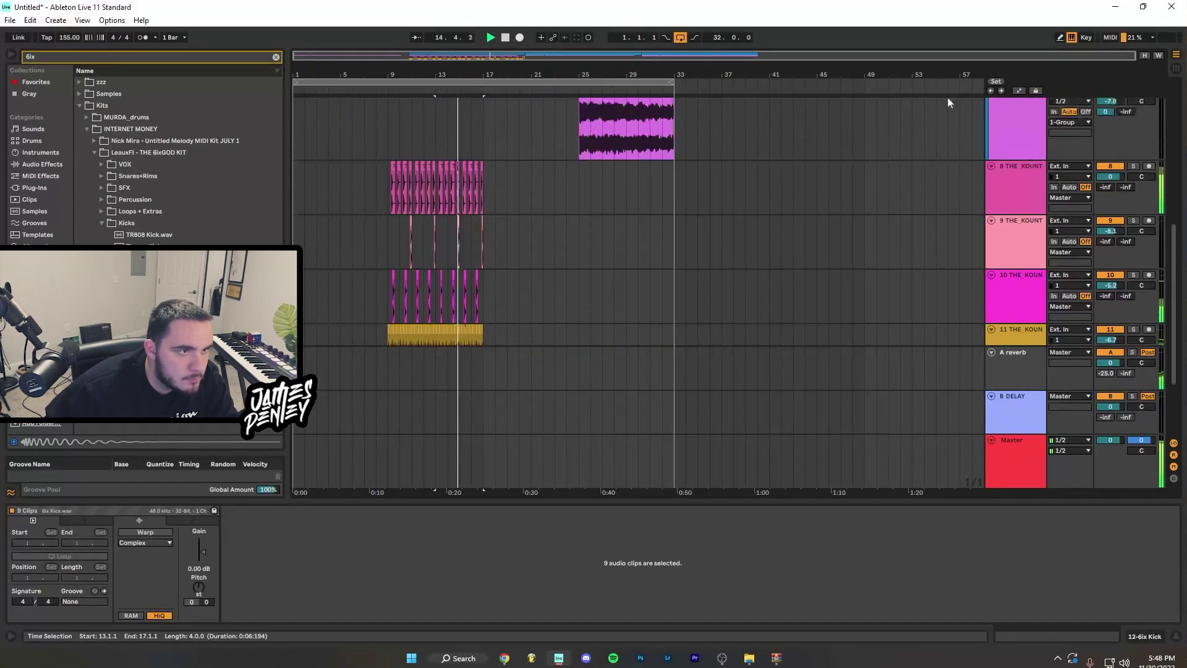
{"action": "left_click", "coordinate": [1036, 162]}
{"action": "scroll", "coordinate": [1034, 210], "scroll_direction": "down", "scroll_amount": 3}
{"action": "left_click", "coordinate": [1030, 270], "text": "shift"}
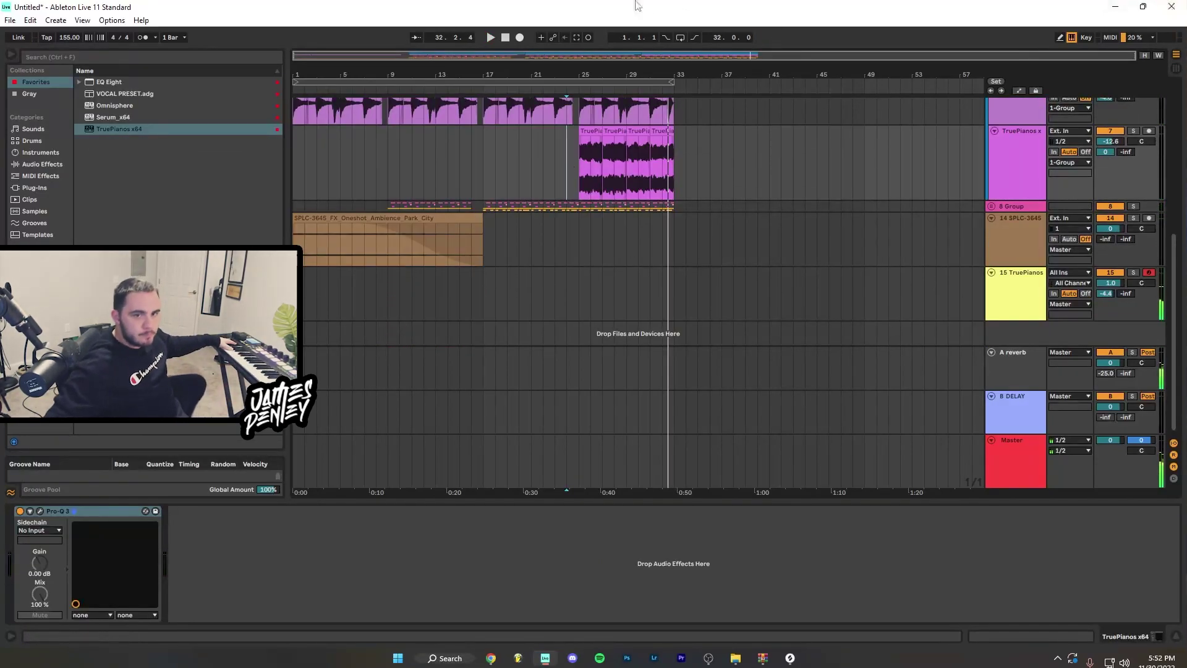
- Record a MIDI part on the armed TruePianos track 15
{"action": "left_click", "coordinate": [520, 37]}
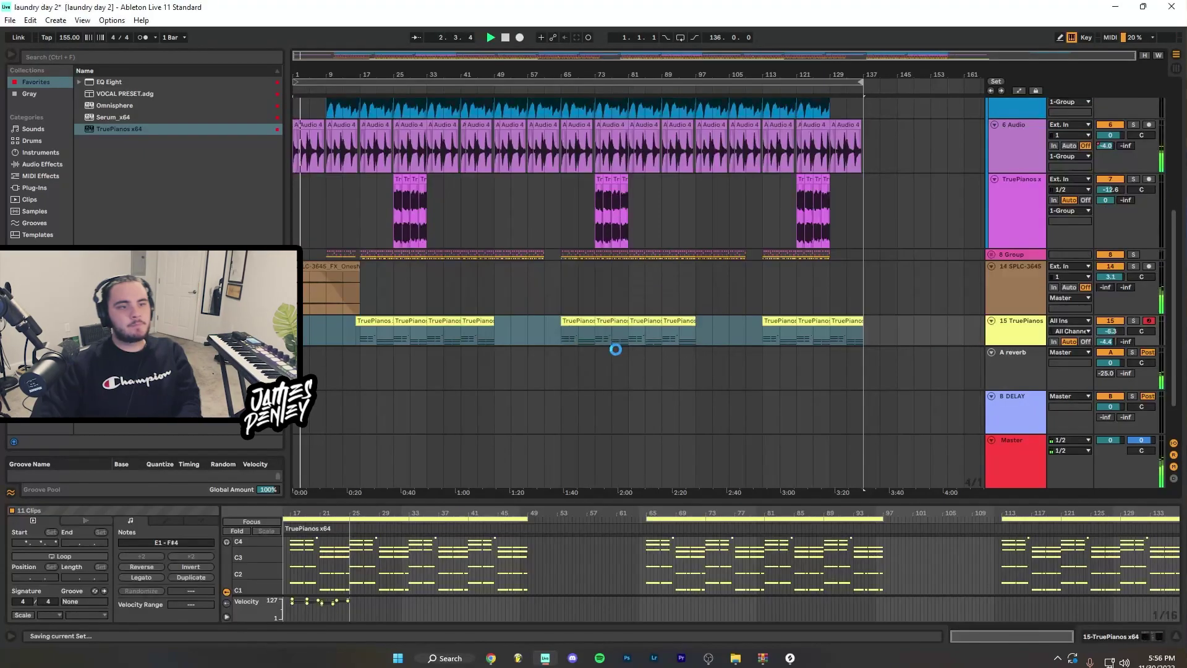
{"action": "scroll", "coordinate": [1033, 327], "scroll_direction": "up", "scroll_amount": 3}
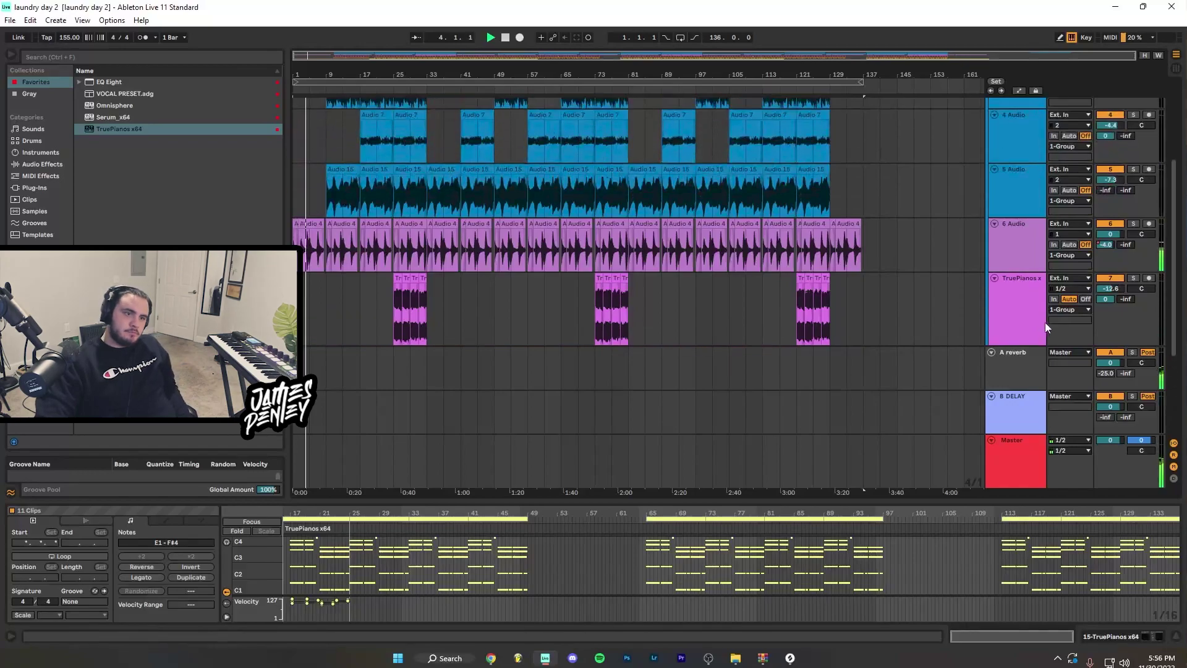